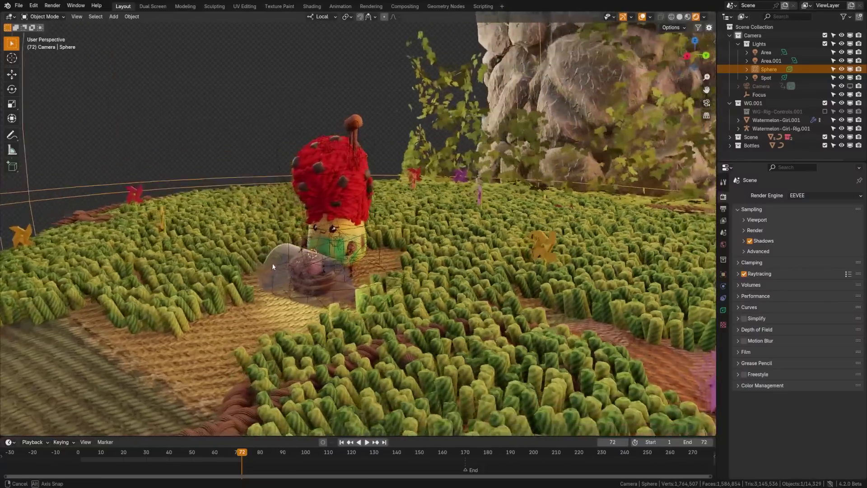
Lower the Screen Tracing thickness from 0.78 m to 0.25 m.
{"action": "middle_click_drag", "start_coordinate": [273, 266], "coordinate": [316, 264]}
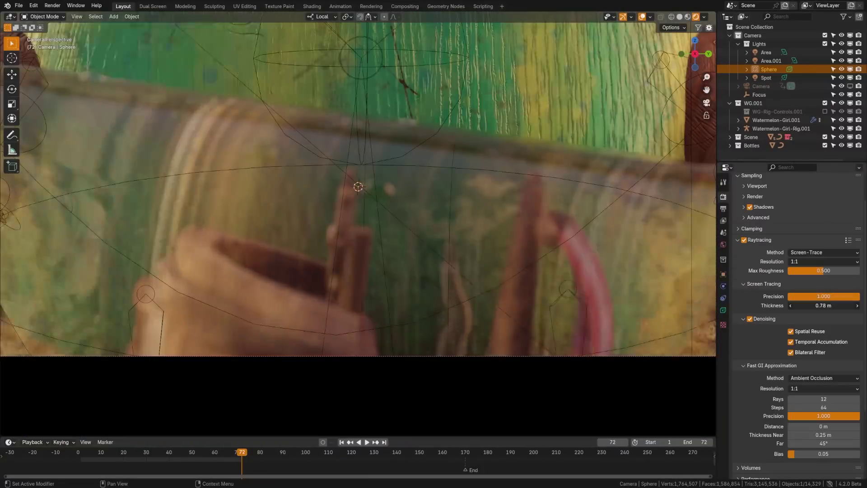
{"action": "left_click_drag", "start_coordinate": [824, 306], "coordinate": [797, 305]}
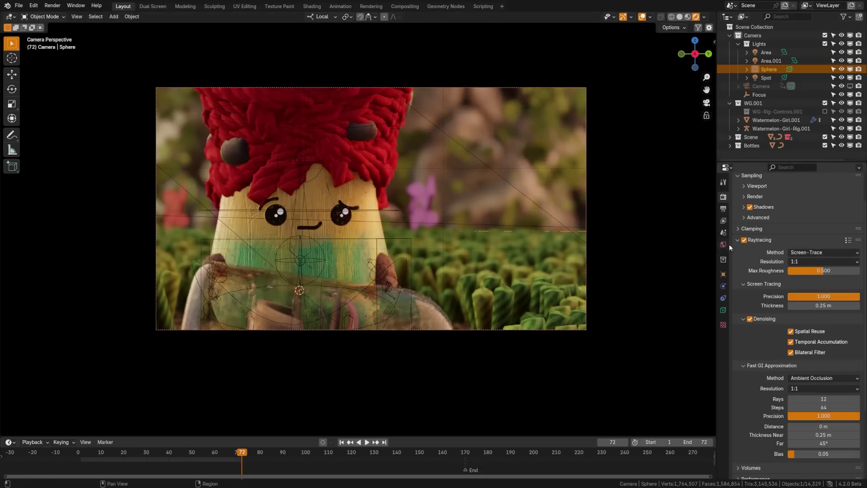
Compare renders with raytracing off and on, then return to a framed camera view.
{"action": "left_click", "coordinate": [744, 241]}
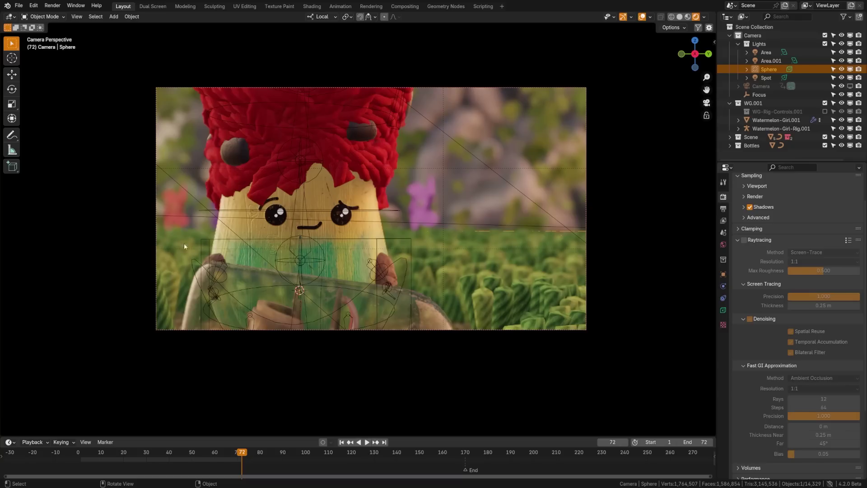
{"action": "left_click", "coordinate": [744, 240]}
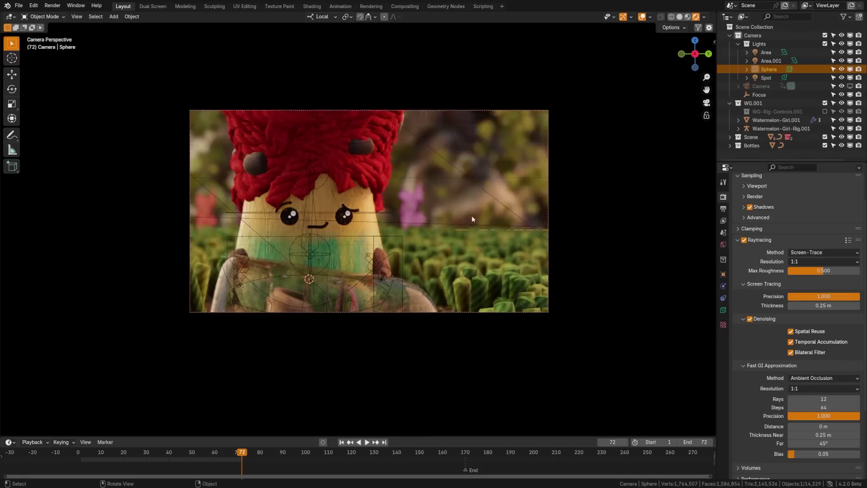
{"action": "middle_click_drag", "start_coordinate": [471, 215], "coordinate": [385, 252]}
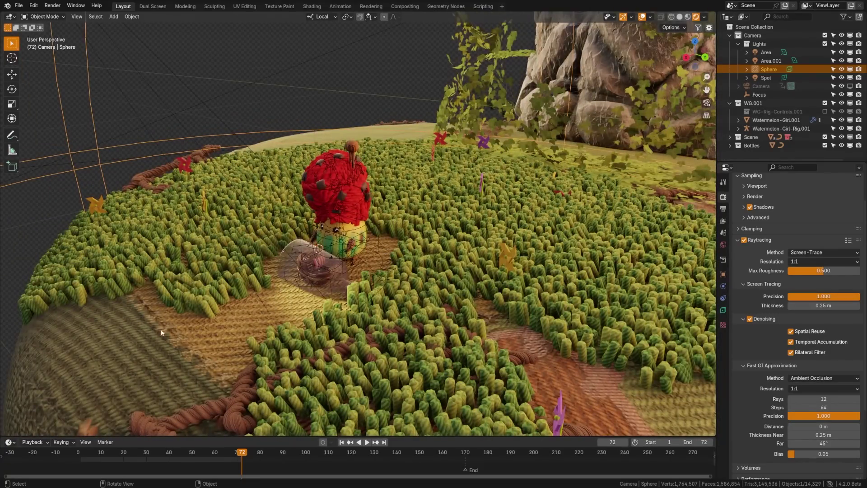
{"action": "middle_click_drag", "start_coordinate": [161, 332], "coordinate": [289, 222]}
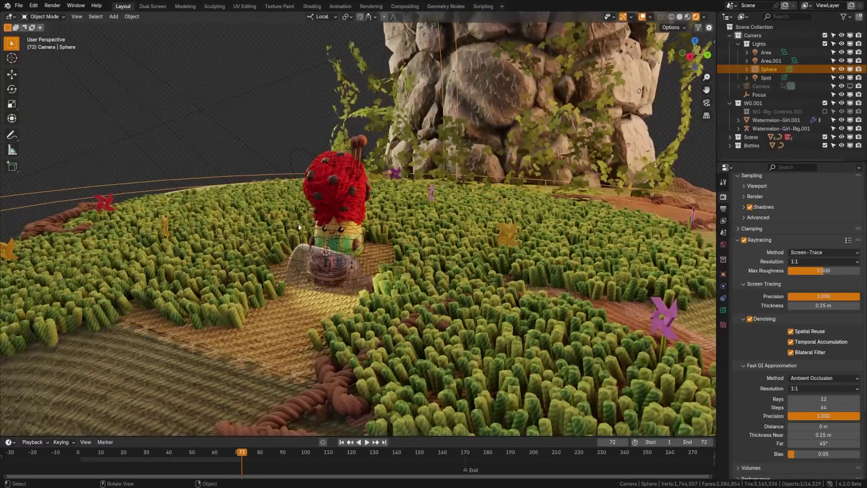
{"action": "key", "text": "KP_0"}
{"action": "key", "text": "Home"}
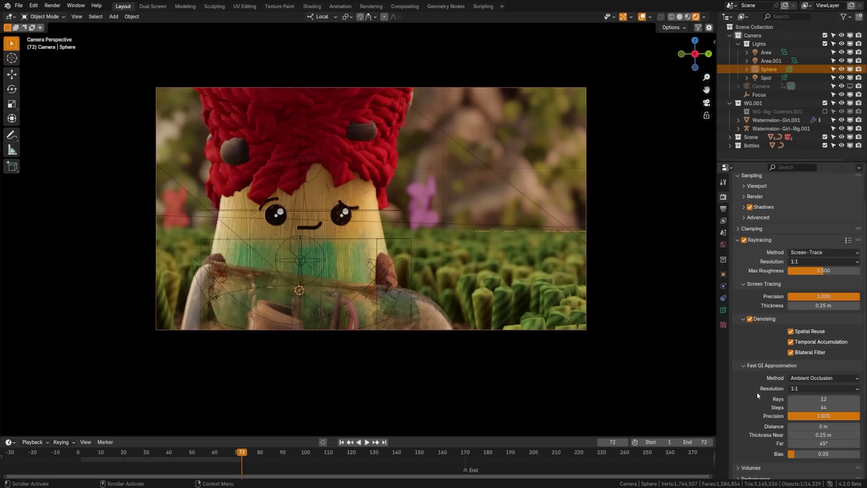
Re-enable raytracing, try the Light Probe method, then set the method back to Screen-Trace.
{"action": "left_click", "coordinate": [750, 242]}
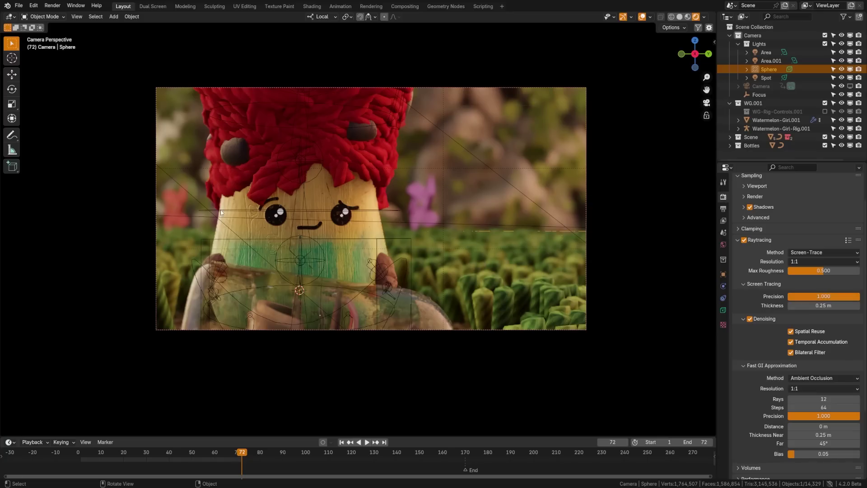
{"action": "left_click", "coordinate": [808, 252]}
{"action": "left_click", "coordinate": [808, 263]}
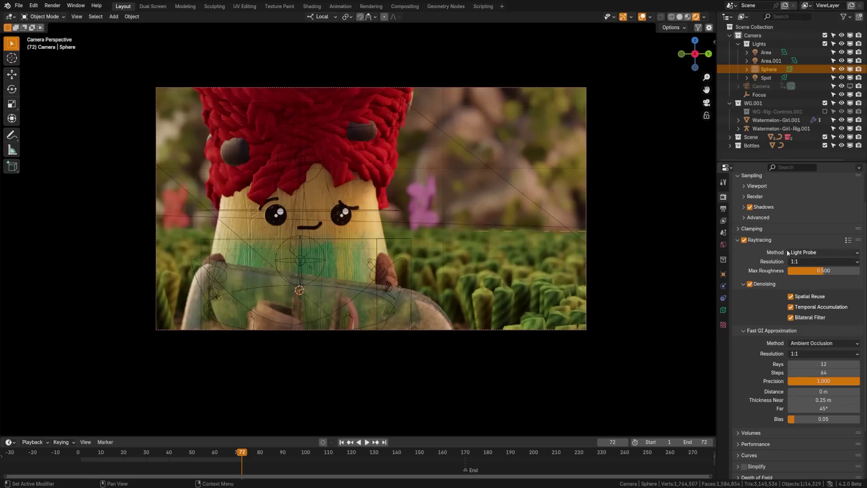
{"action": "key", "text": "shift+a"}
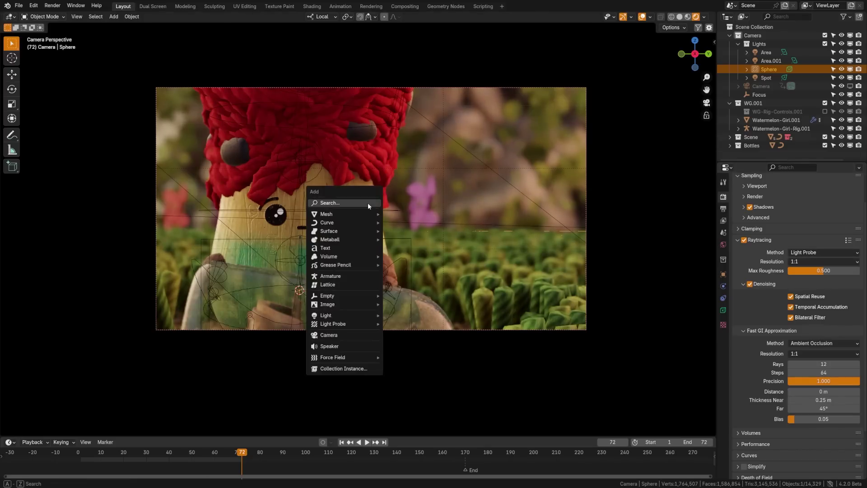
{"action": "mouse_move", "coordinate": [348, 324]}
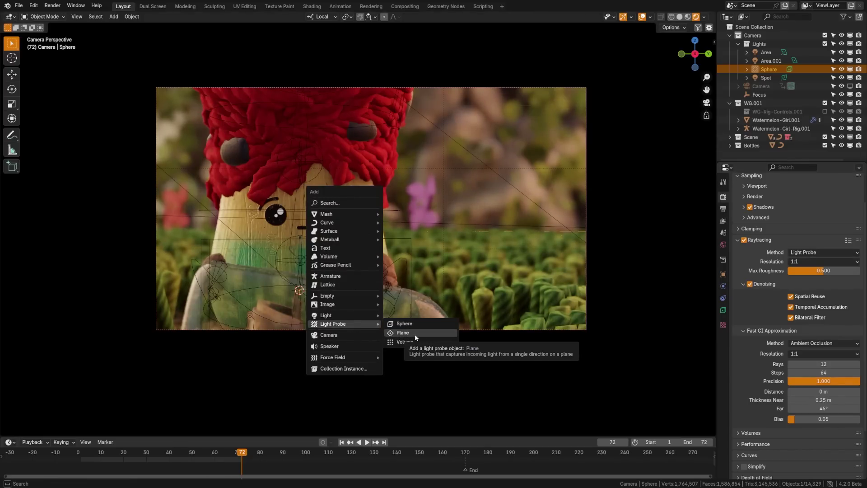
{"action": "left_click", "coordinate": [804, 253]}
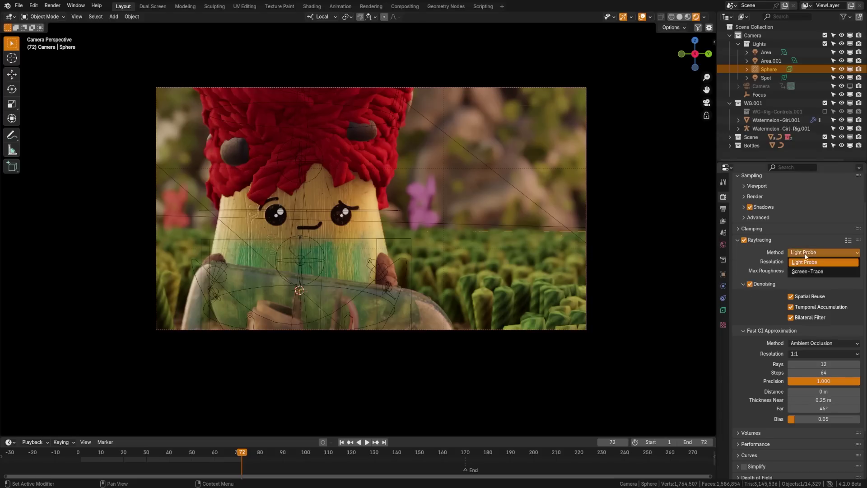
{"action": "left_click", "coordinate": [803, 270]}
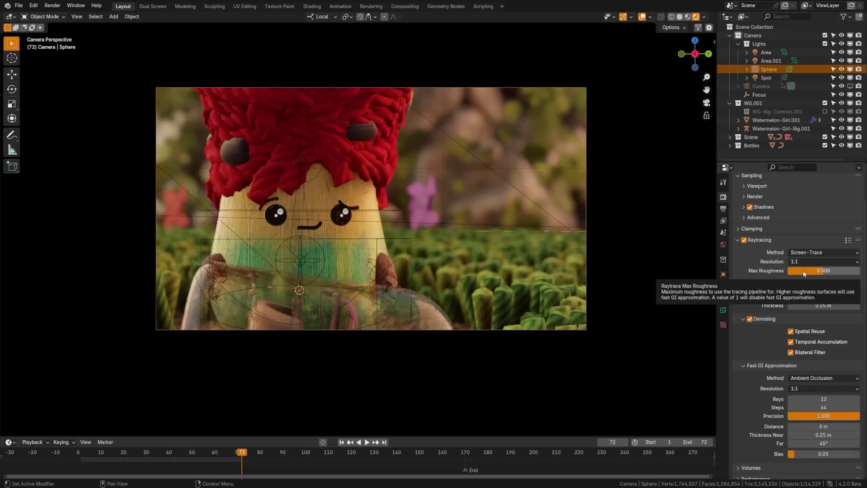
{"action": "left_click", "coordinate": [805, 262]}
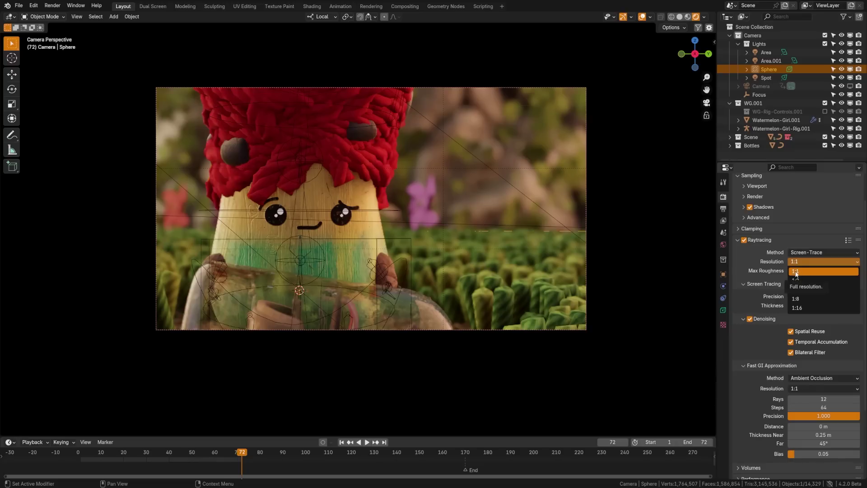
{"action": "left_click", "coordinate": [806, 263]}
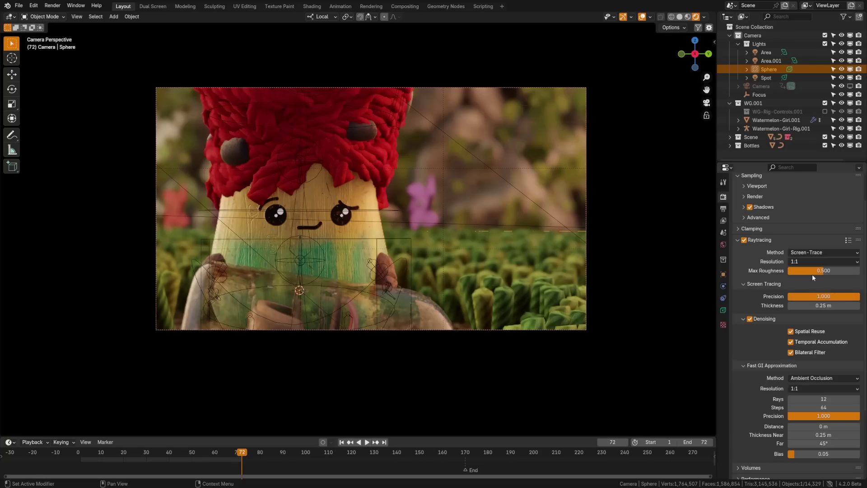
{"action": "left_click_drag", "start_coordinate": [812, 271], "coordinate": [851, 271]}
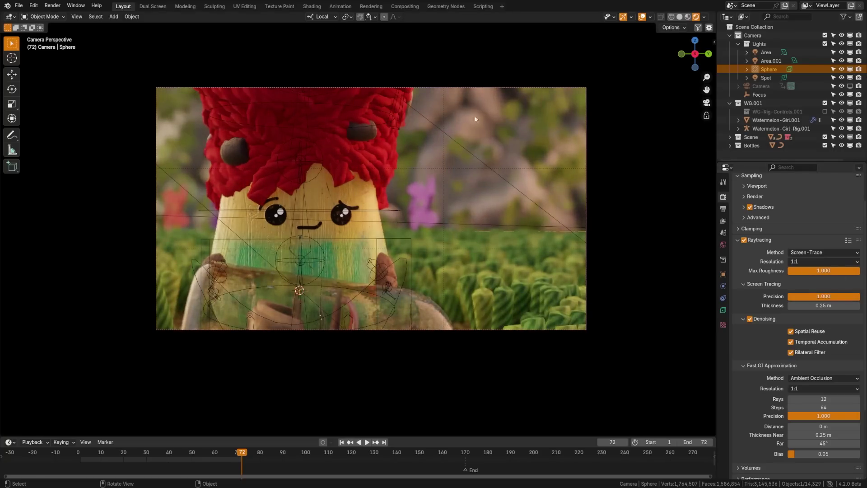
{"action": "scroll", "coordinate": [509, 177], "scroll_direction": "up", "scroll_amount": 5}
{"action": "scroll", "coordinate": [505, 244], "scroll_direction": "up", "scroll_amount": 3}
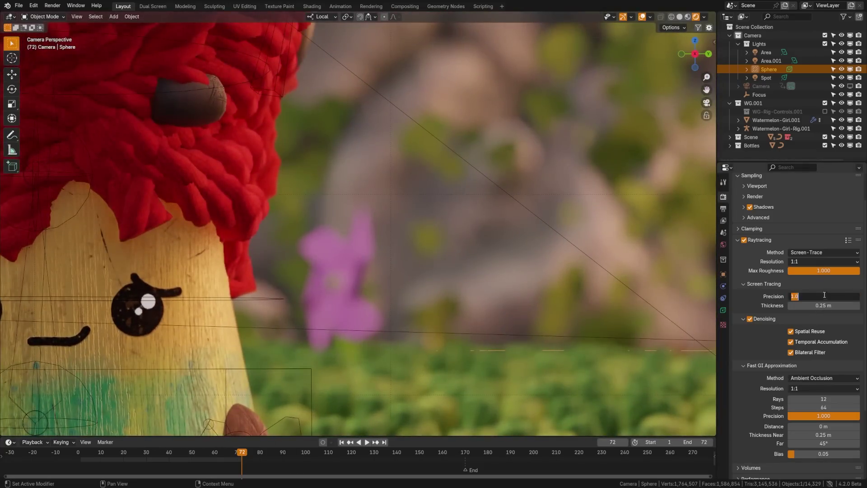
{"action": "left_click", "coordinate": [830, 270]}
{"action": "key", "text": "BackSpace"}
{"action": "type", "text": "0.5"}
{"action": "key", "text": "Return"}
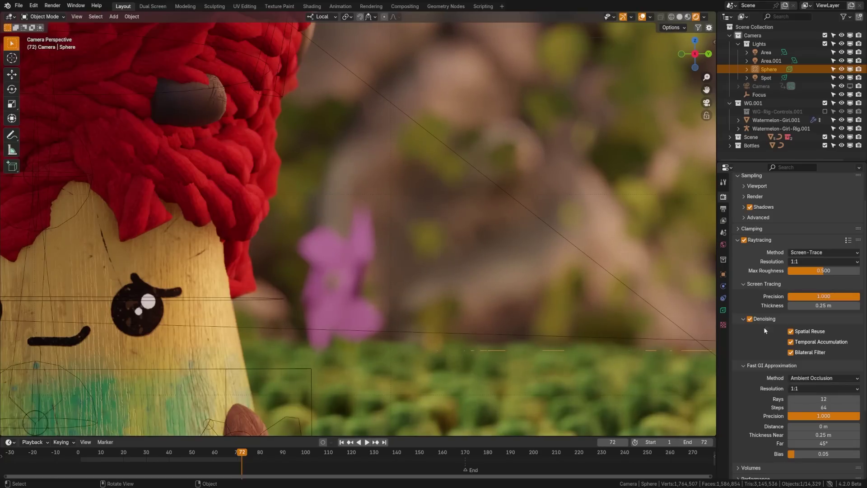
{"action": "scroll", "coordinate": [527, 306], "scroll_direction": "down", "scroll_amount": 5}
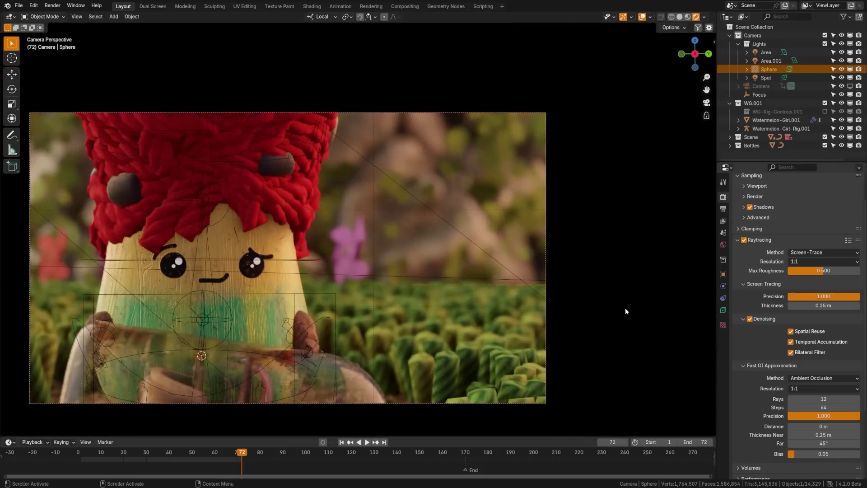
Zoom the camera view onto the bottle and set Screen Tracing thickness to 0.15 m.
{"action": "middle_click_drag", "start_coordinate": [367, 322], "coordinate": [411, 302], "text": "shift"}
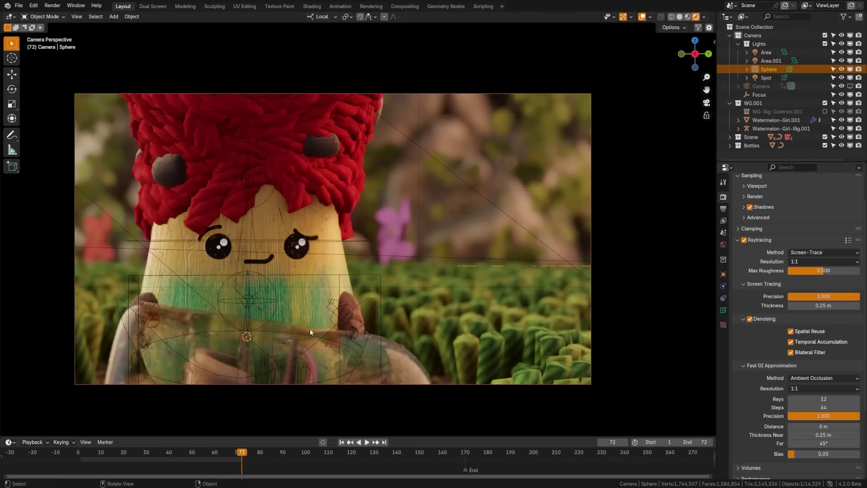
{"action": "scroll", "coordinate": [310, 329], "scroll_direction": "up", "scroll_amount": 5}
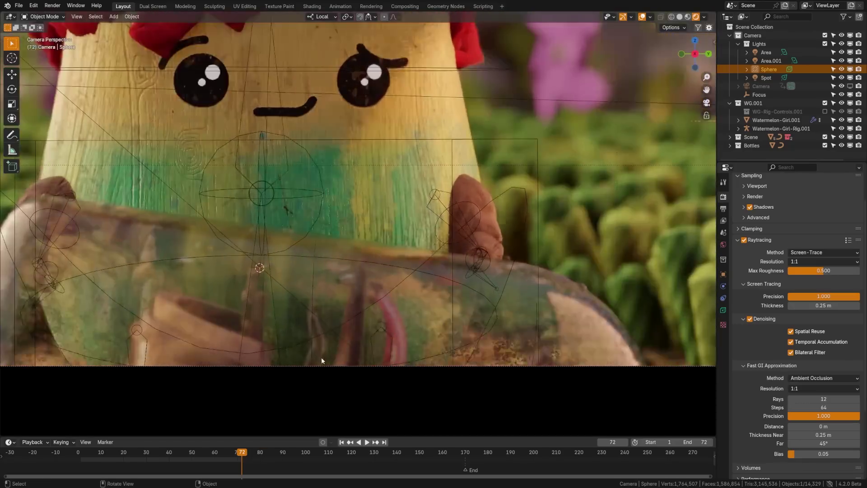
{"action": "scroll", "coordinate": [321, 360], "scroll_direction": "up", "scroll_amount": 5}
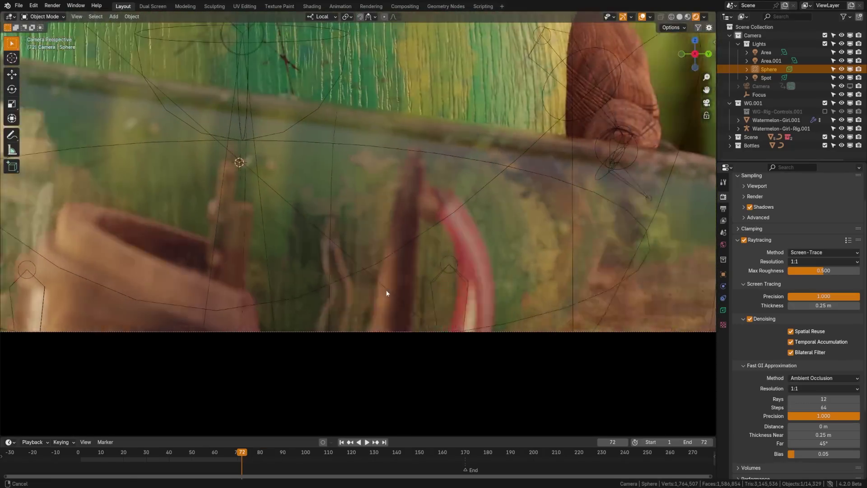
{"action": "middle_click_drag", "start_coordinate": [386, 293], "coordinate": [506, 317], "text": "shift"}
{"action": "left_click_drag", "start_coordinate": [823, 305], "coordinate": [840, 305]}
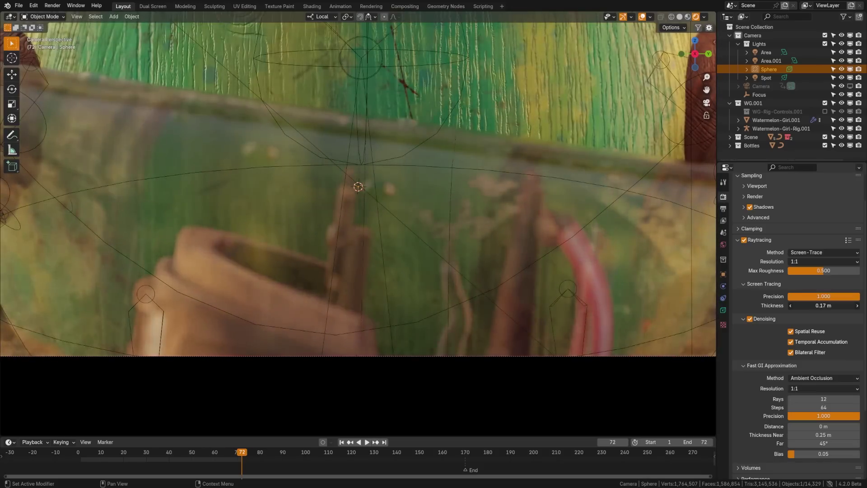
{"action": "left_click", "coordinate": [826, 306]}
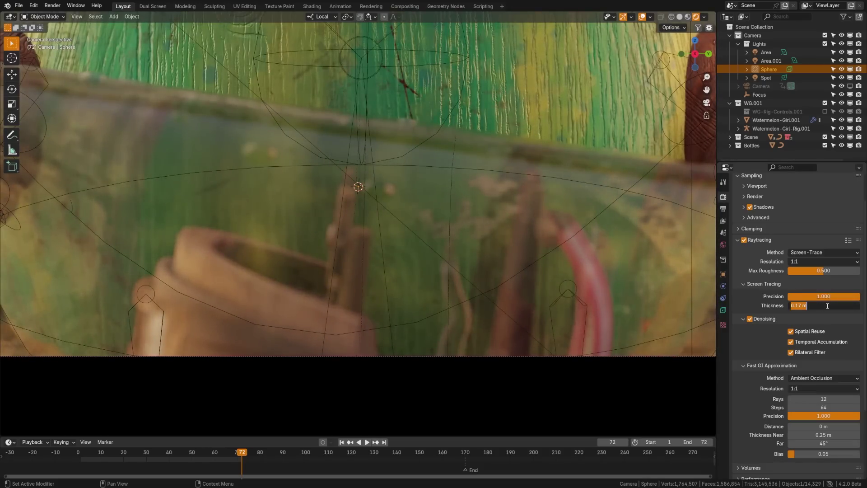
{"action": "type", "text": "0.15"}
{"action": "key", "text": "Return"}
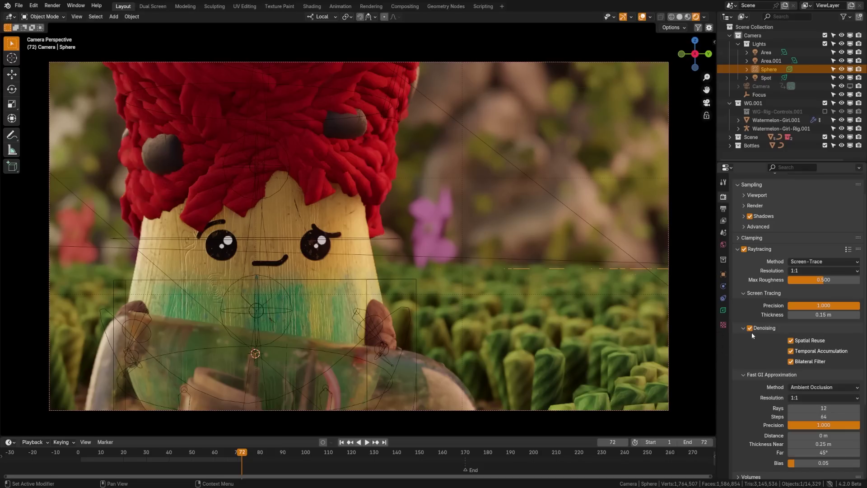
{"action": "left_click", "coordinate": [750, 328]}
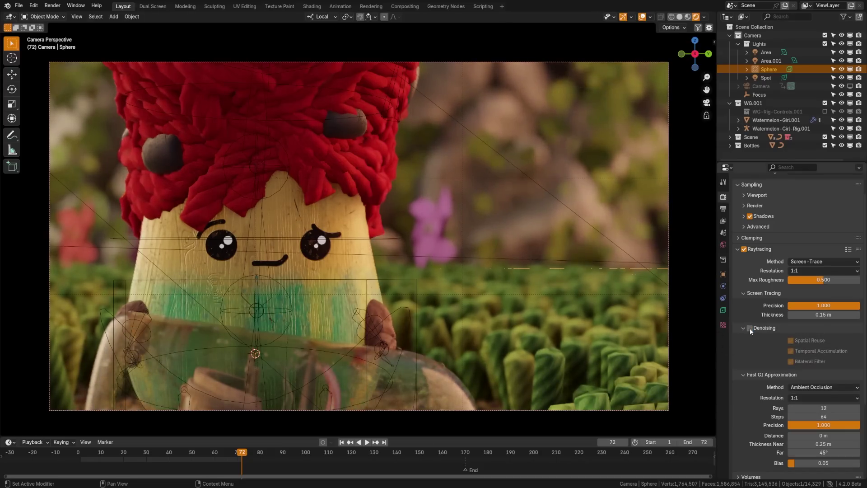
{"action": "left_click", "coordinate": [749, 328]}
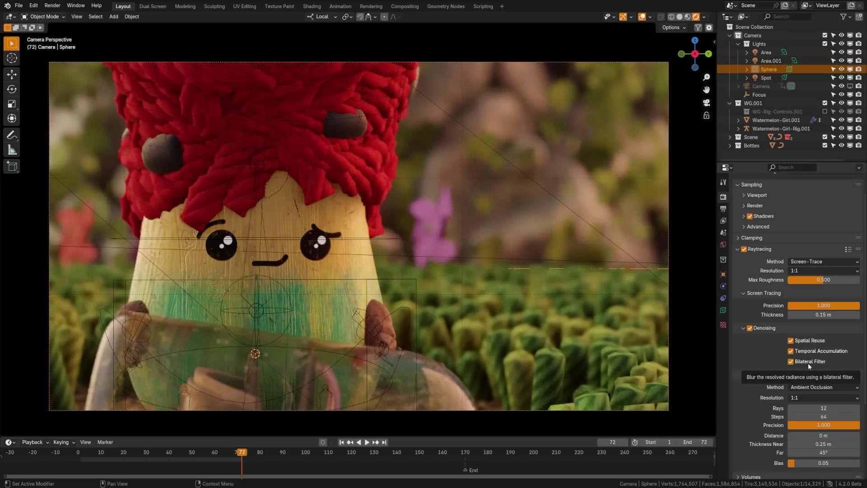
{"action": "left_click", "coordinate": [744, 330]}
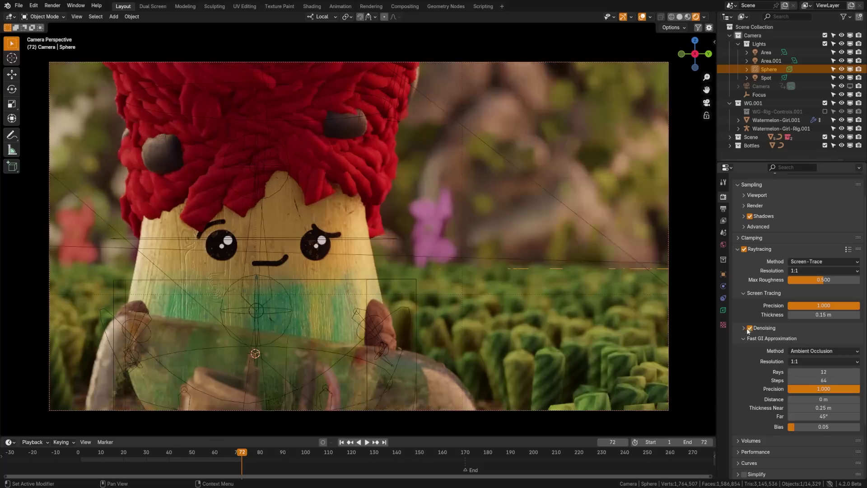
{"action": "left_click", "coordinate": [743, 328]}
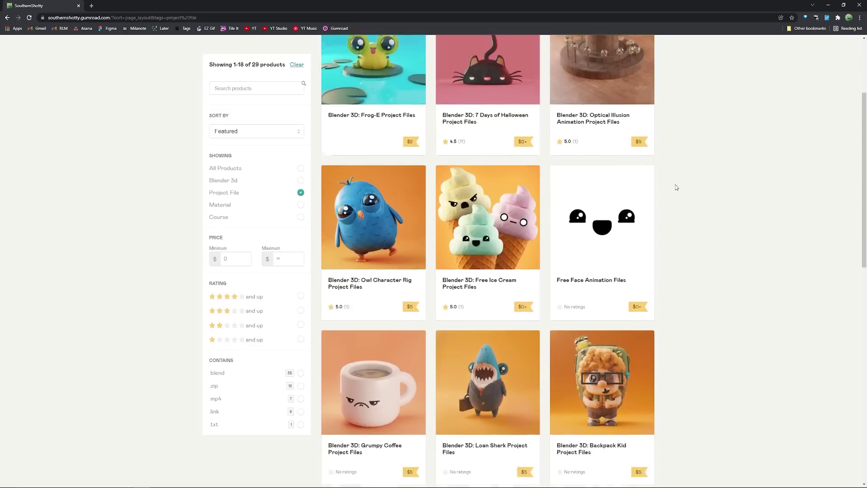
{"action": "scroll", "coordinate": [676, 186], "scroll_direction": "down", "scroll_amount": 6}
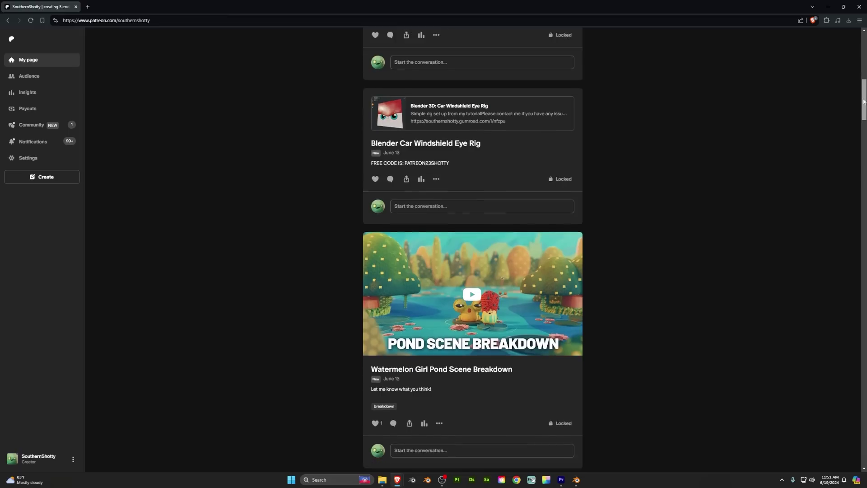
{"action": "scroll", "coordinate": [863, 101], "scroll_direction": "down", "scroll_amount": 2}
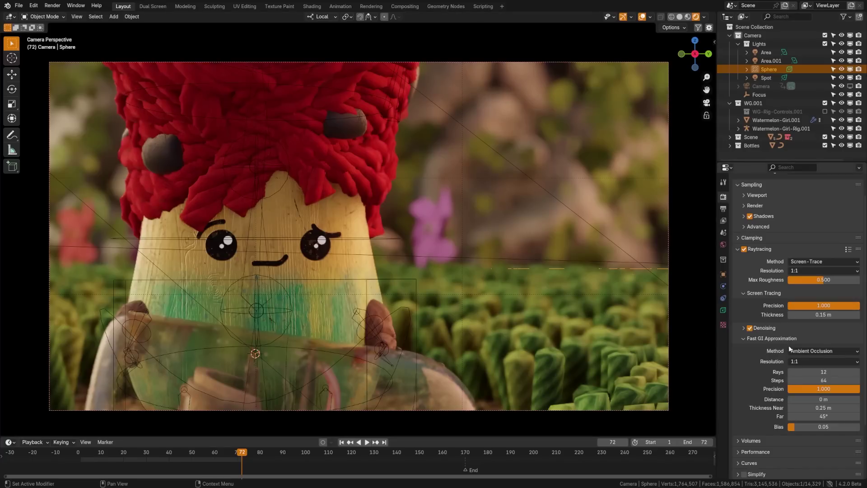
{"action": "left_click", "coordinate": [808, 351]}
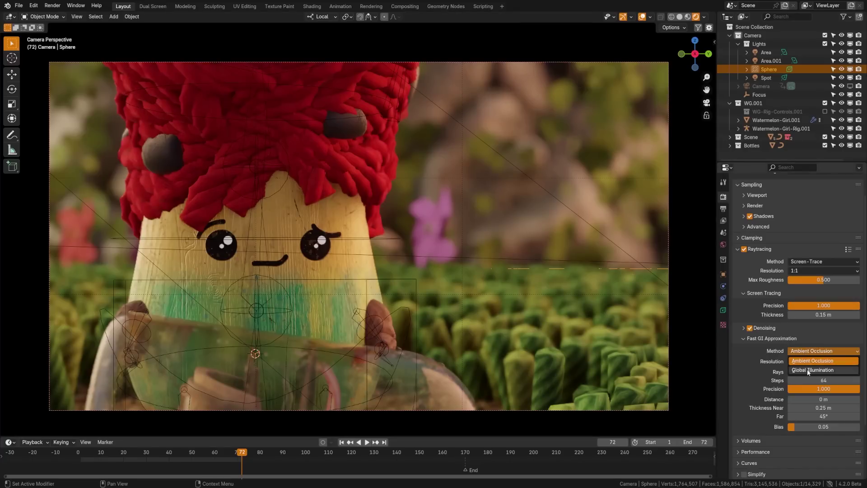
{"action": "left_click", "coordinate": [807, 369]}
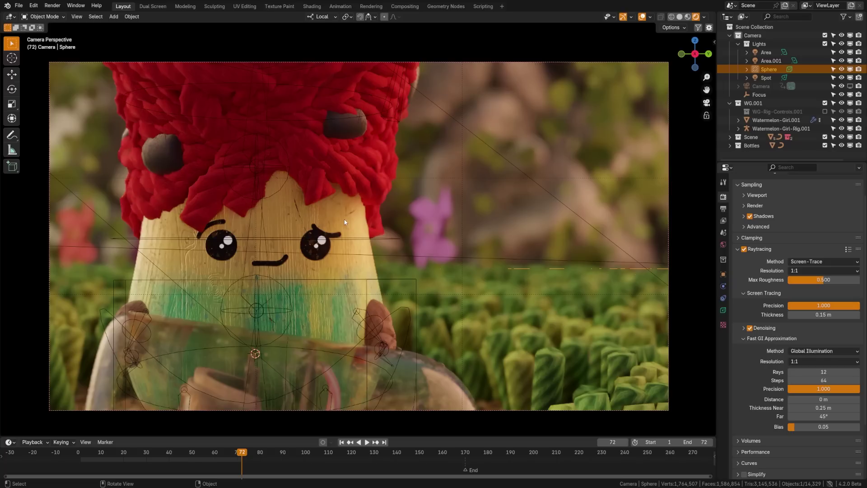
{"action": "left_click", "coordinate": [805, 351]}
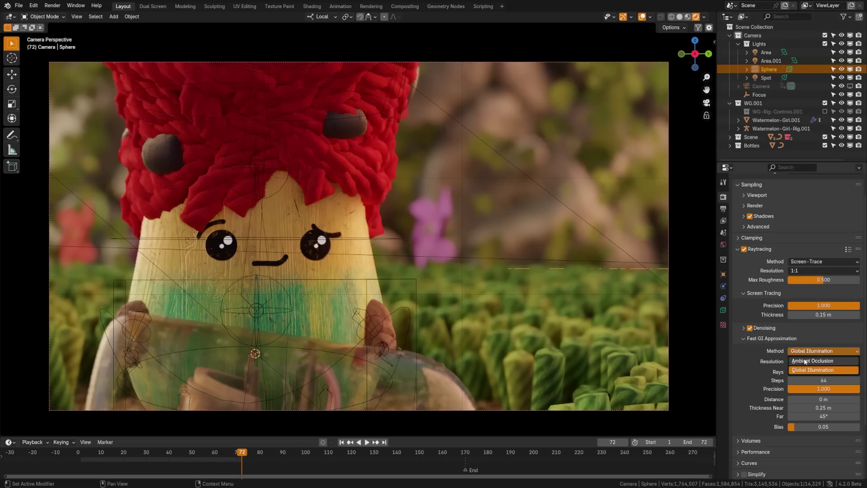
{"action": "left_click", "coordinate": [805, 361]}
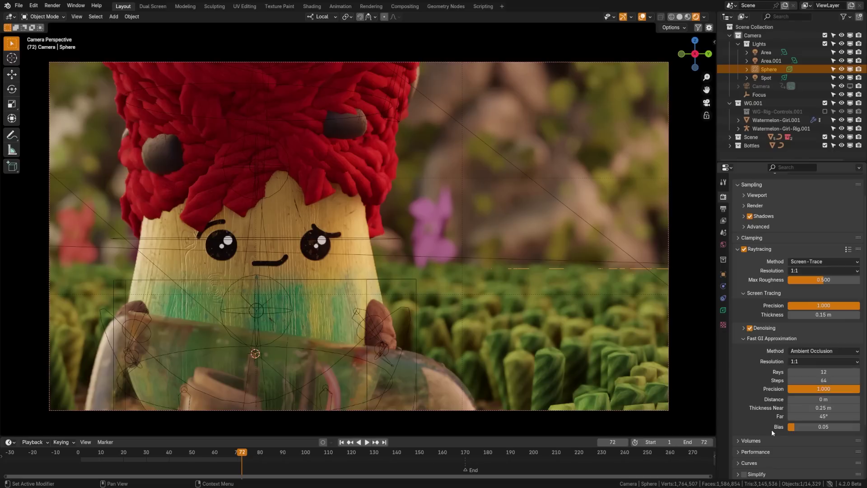
{"action": "left_click", "coordinate": [797, 361]}
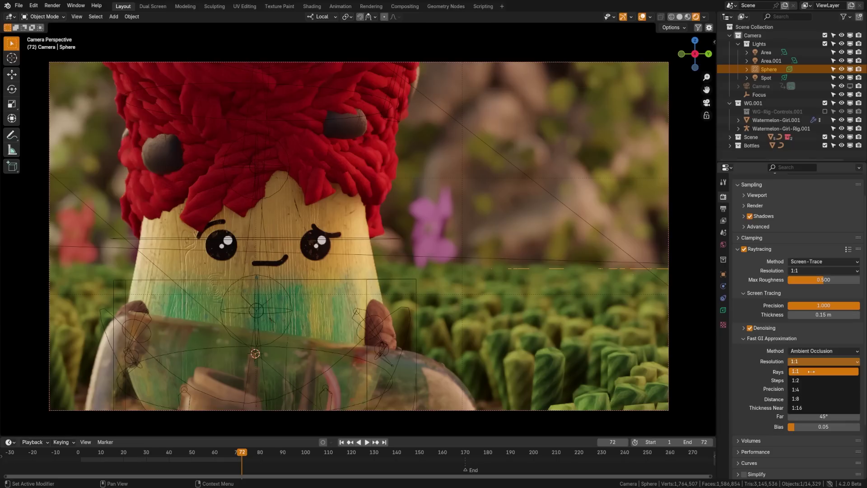
{"action": "left_click", "coordinate": [811, 371]}
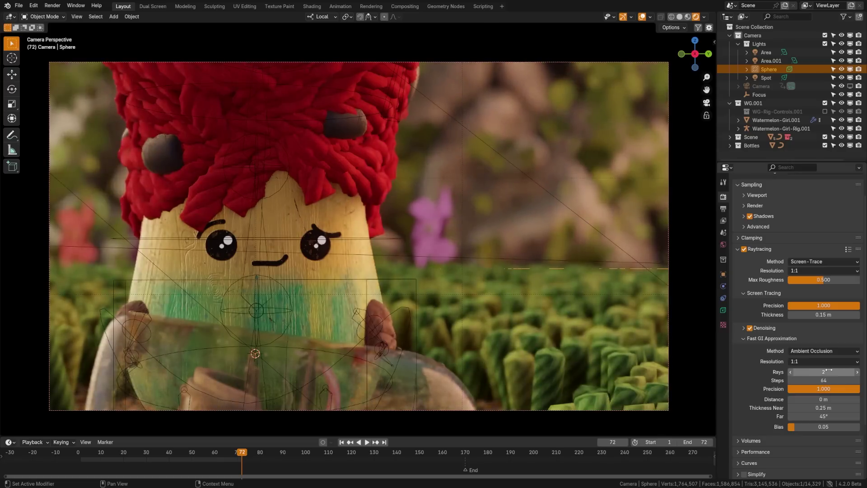
{"action": "left_click", "coordinate": [827, 372]}
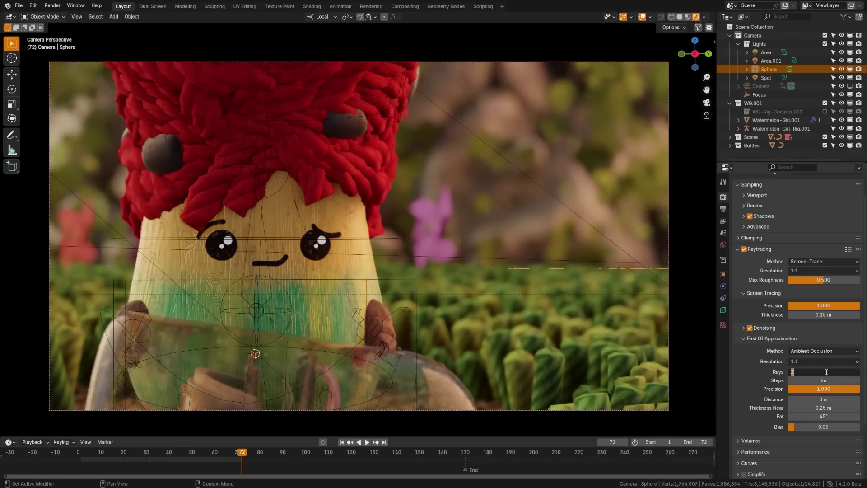
{"action": "type", "text": "32"}
{"action": "key", "text": "Return"}
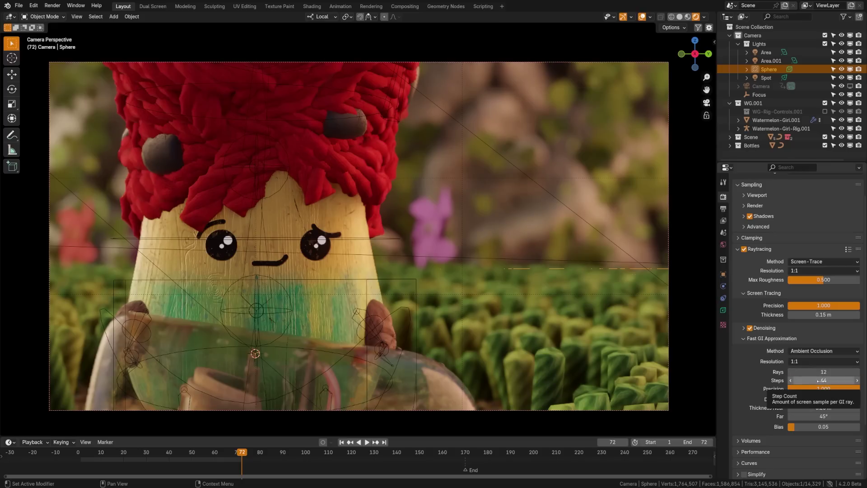
{"action": "double_click", "coordinate": [818, 381]}
{"action": "type", "text": "8"}
{"action": "key", "text": "Return"}
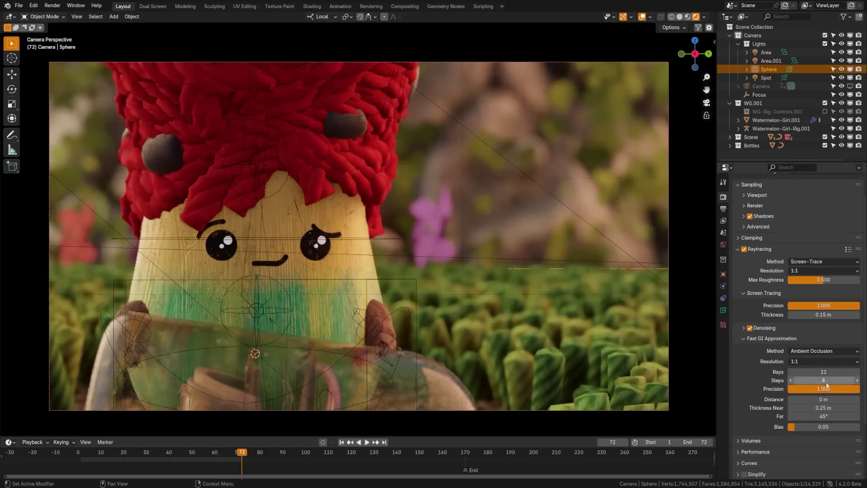
{"action": "double_click", "coordinate": [831, 380]}
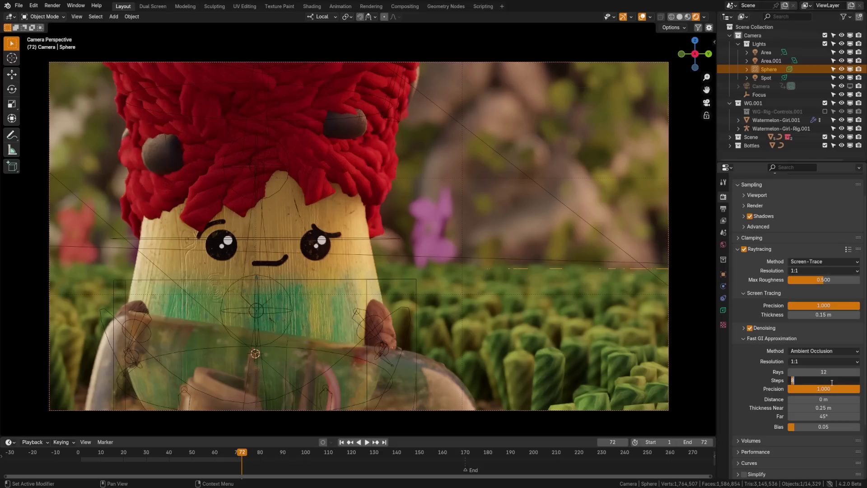
{"action": "type", "text": "64"}
{"action": "key", "text": "Return"}
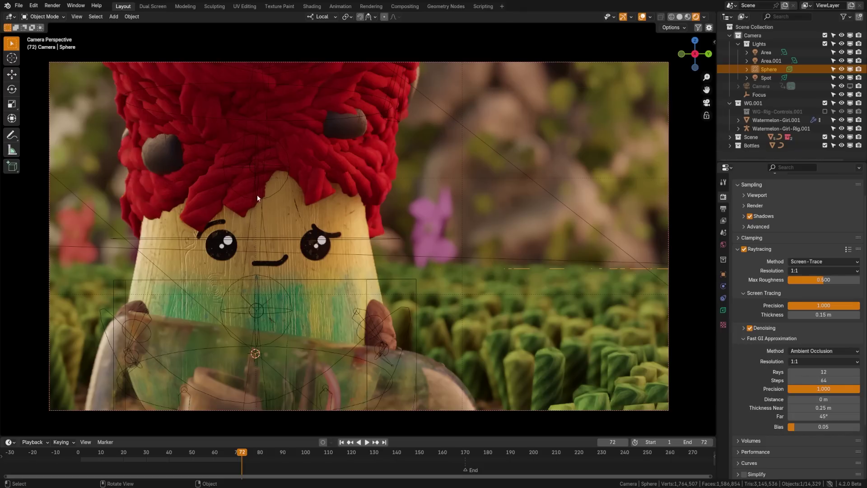
Set Fast GI distance to 1 m then back to 0 m, and collapse the Raytracing panel.
{"action": "left_click", "coordinate": [814, 400]}
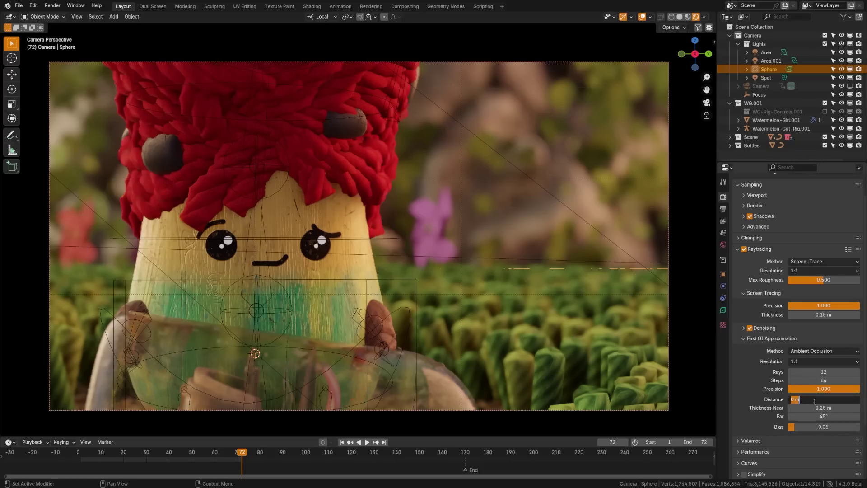
{"action": "type", "text": "1"}
{"action": "key", "text": "Return"}
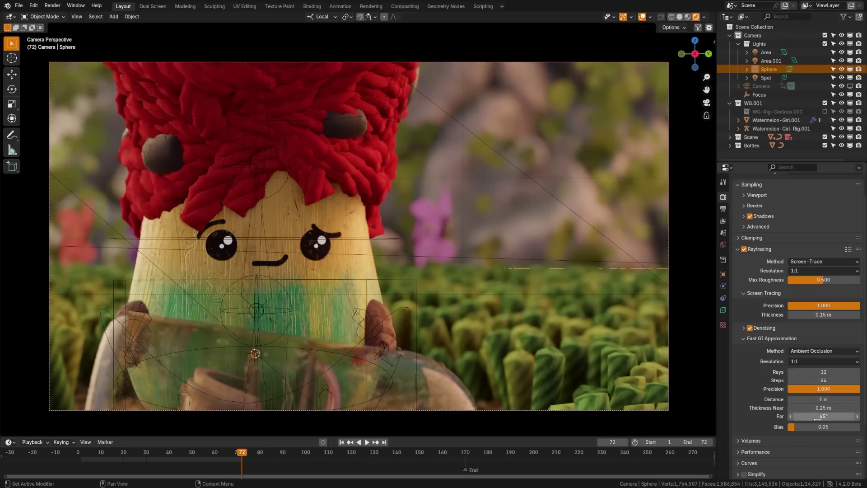
{"action": "left_click", "coordinate": [830, 400]}
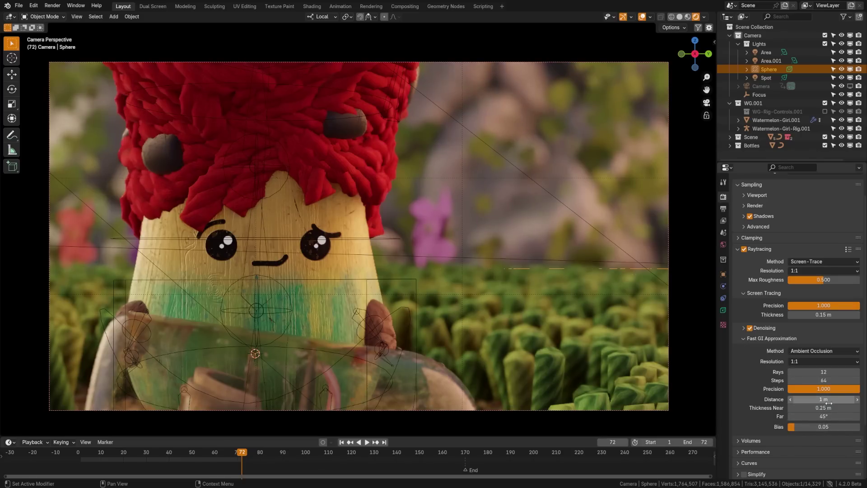
{"action": "type", "text": "0"}
{"action": "key", "text": "Return"}
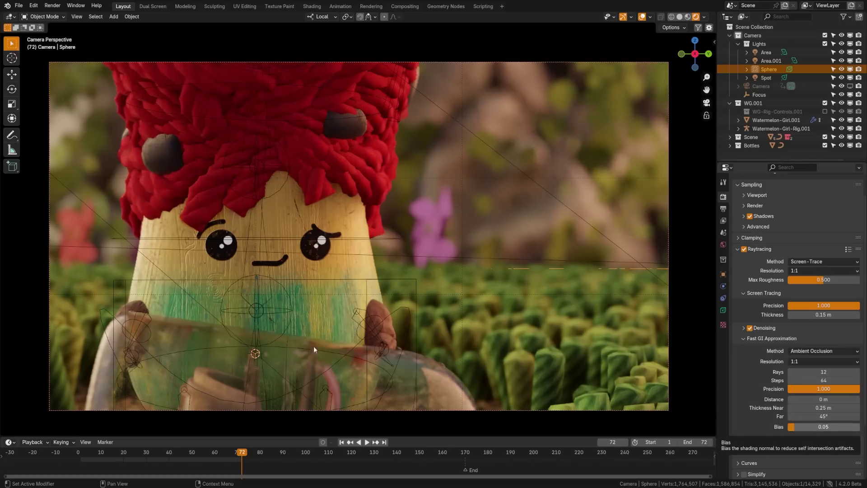
{"action": "scroll", "coordinate": [779, 316], "scroll_direction": "up", "scroll_amount": 2}
{"action": "left_click", "coordinate": [737, 274]}
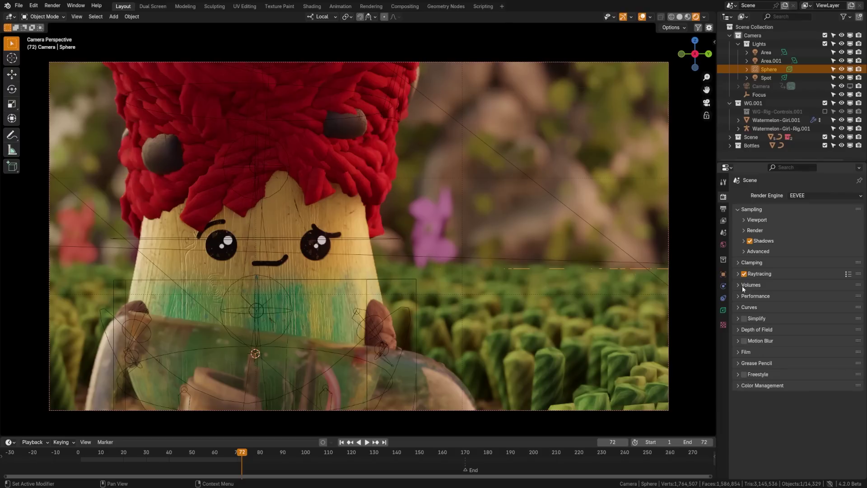
Expand Clamping to show surface indirect light at 10.000 and the other clamps at 0.000.
{"action": "left_click", "coordinate": [751, 262]}
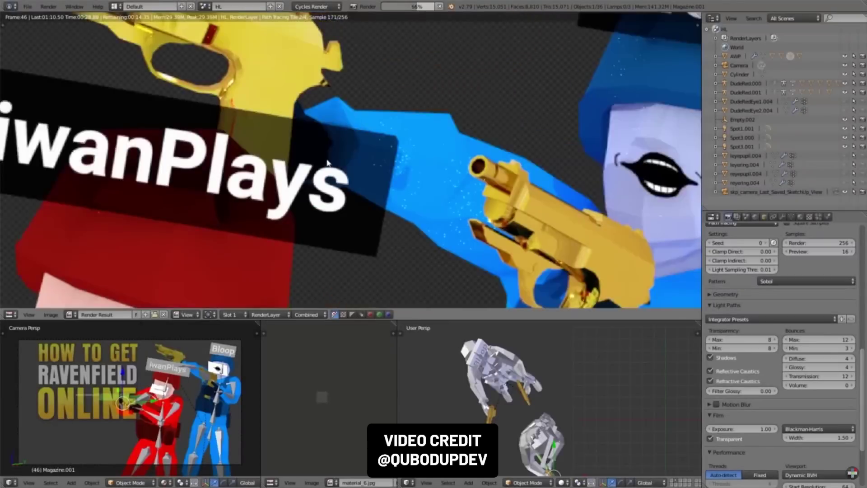
{"action": "scroll", "coordinate": [460, 185], "scroll_direction": "up", "scroll_amount": 5}
{"action": "middle_click_drag", "start_coordinate": [360, 159], "coordinate": [190, 112]}
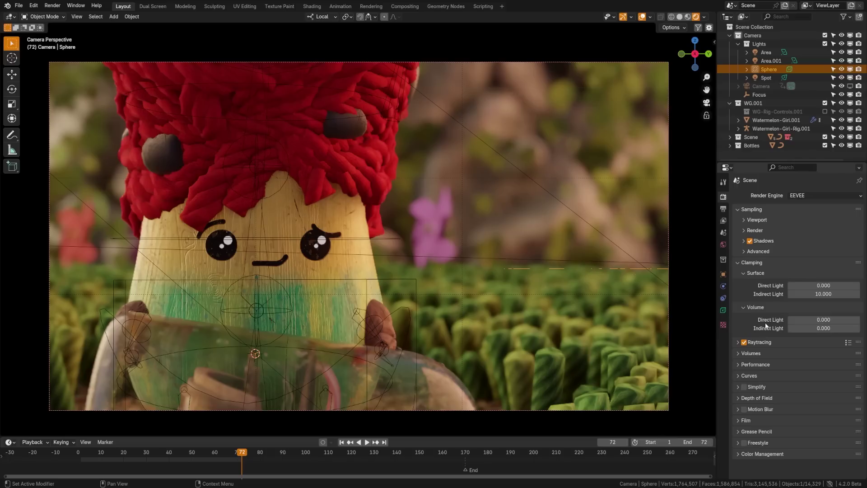
Clamp volume indirect light to 10 and volume direct light to 0.1, then collapse Clamping.
{"action": "left_click", "coordinate": [803, 328]}
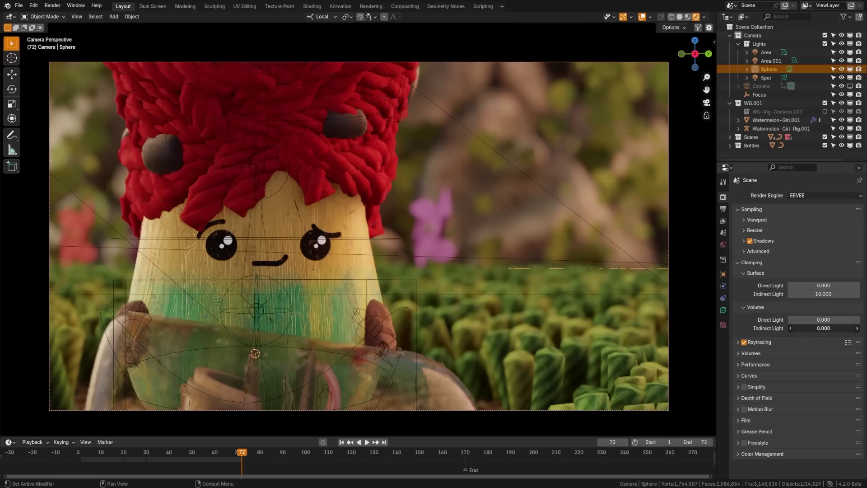
{"action": "type", "text": "10"}
{"action": "key", "text": "Return"}
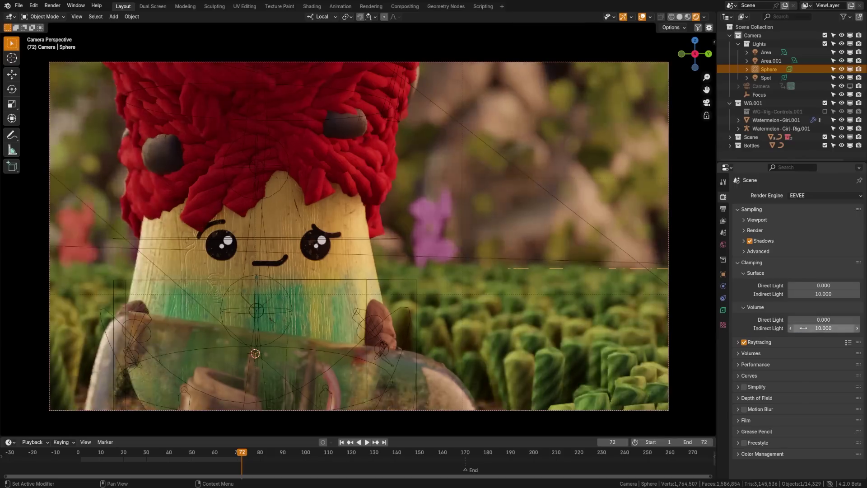
{"action": "left_click", "coordinate": [826, 320]}
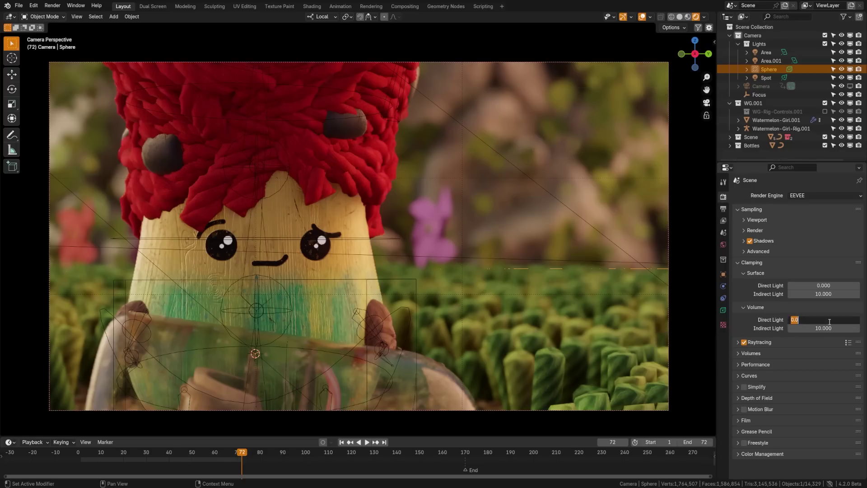
{"action": "type", "text": "0.1"}
{"action": "key", "text": "Return"}
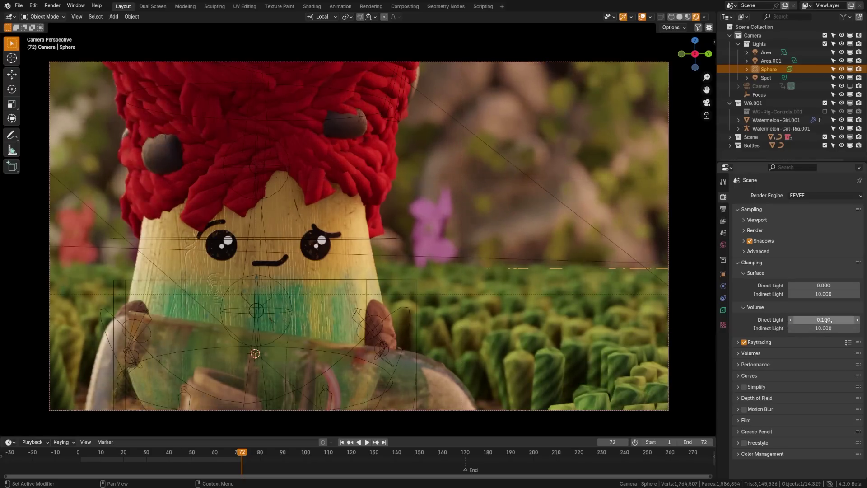
{"action": "left_click", "coordinate": [751, 262]}
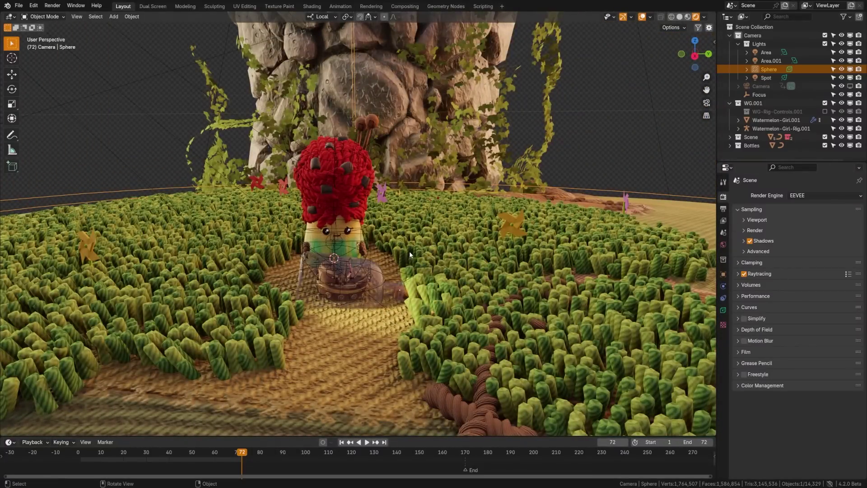
Expand the Sampling Render and Shadows subpanels showing 64 samples, 4 rays, 12 steps.
{"action": "left_click", "coordinate": [743, 219]}
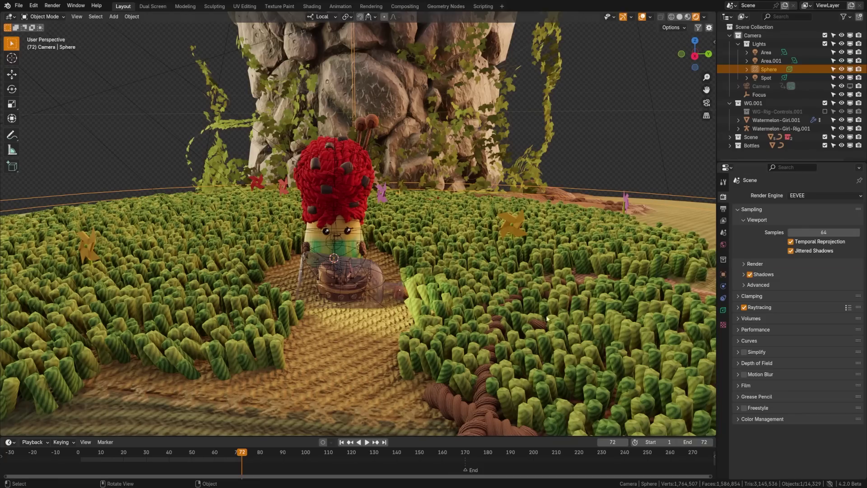
{"action": "mouse_move", "coordinate": [340, 291]}
{"action": "middle_mouse_down"}
{"action": "mouse_move", "coordinate": [363, 280]}
{"action": "mouse_move", "coordinate": [341, 294]}
{"action": "middle_mouse_up"}
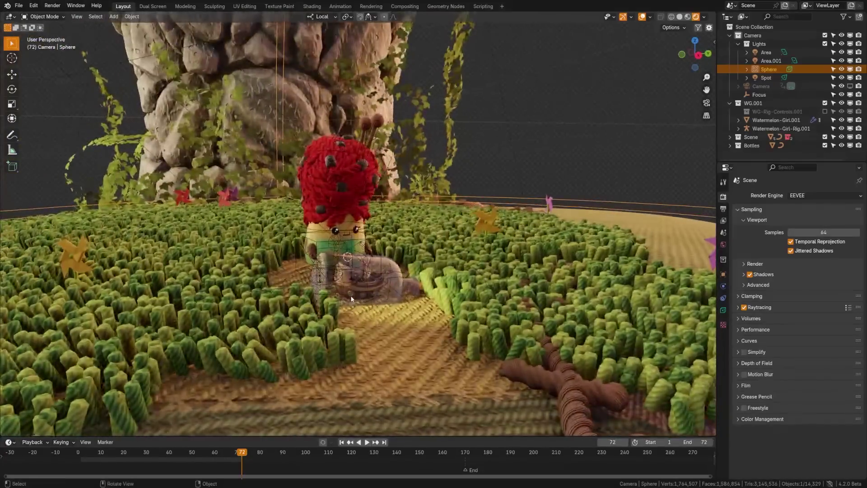
{"action": "left_click", "coordinate": [754, 265]}
{"action": "left_click", "coordinate": [757, 219]}
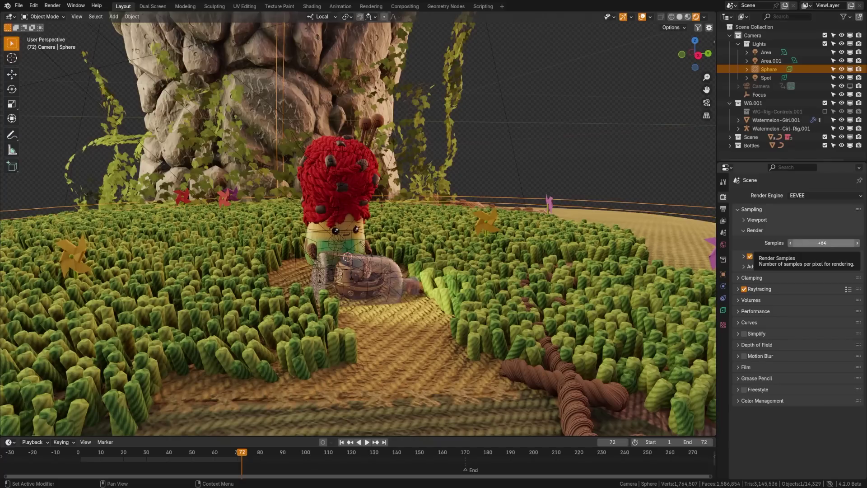
{"action": "left_click", "coordinate": [743, 256]}
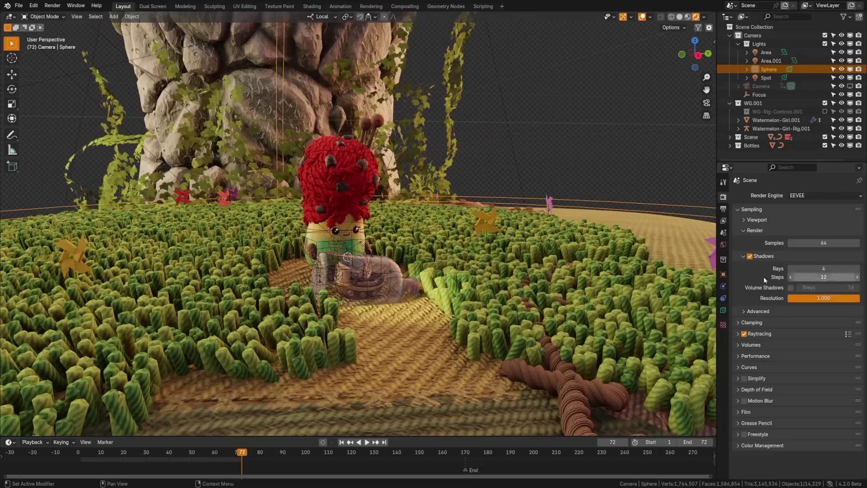
Edit the shadow Rays field, then enable Volume Shadows with 64 steps.
{"action": "key", "text": "KP_0"}
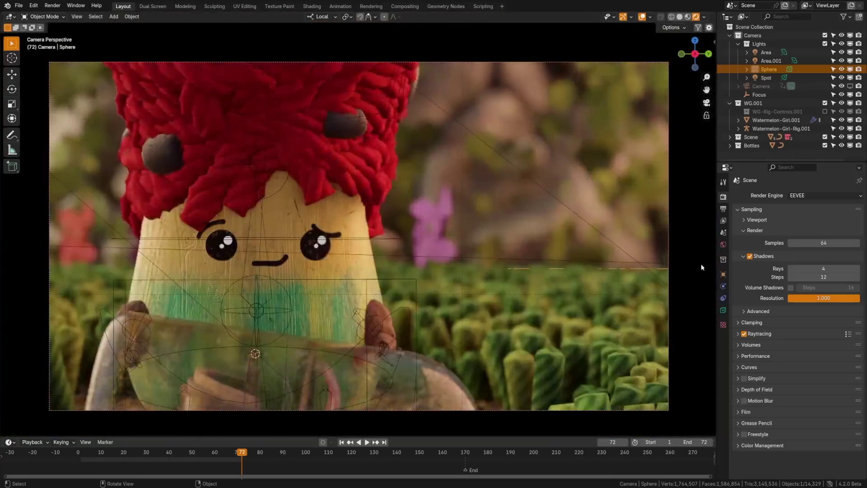
{"action": "double_click", "coordinate": [818, 269]}
{"action": "type", "text": "12"}
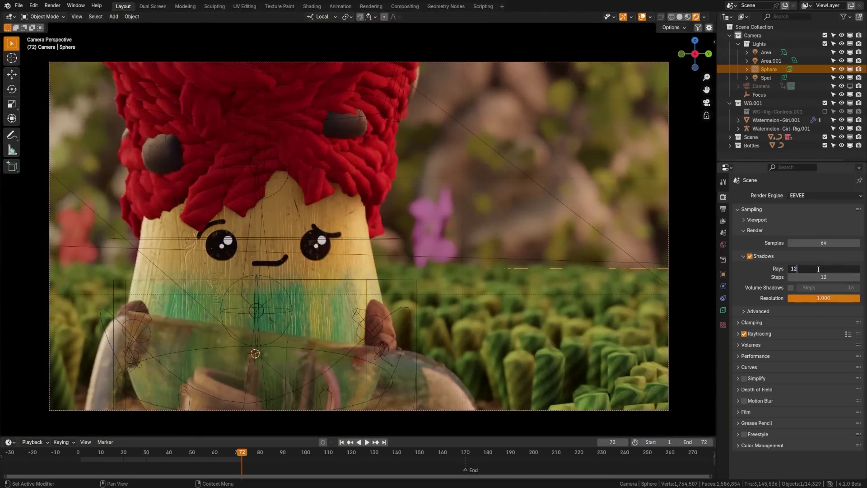
{"action": "key", "text": "Return"}
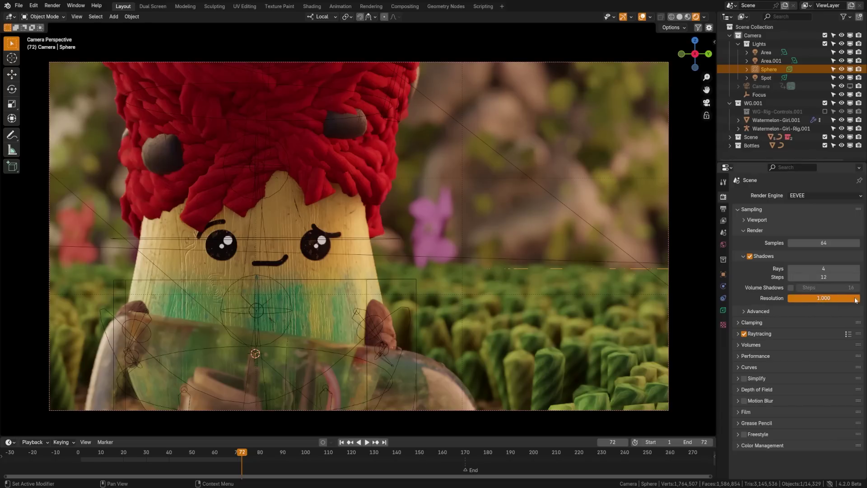
{"action": "left_click", "coordinate": [791, 289]}
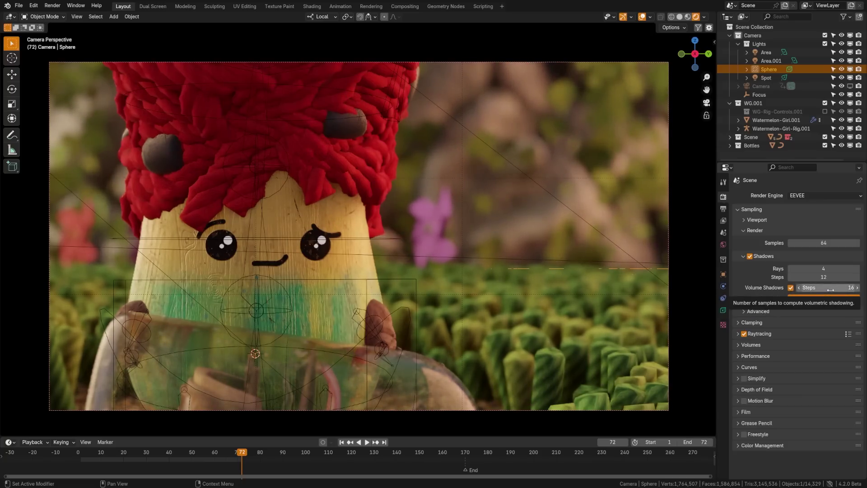
{"action": "left_click", "coordinate": [826, 287]}
{"action": "type", "text": "64"}
{"action": "key", "text": "Return"}
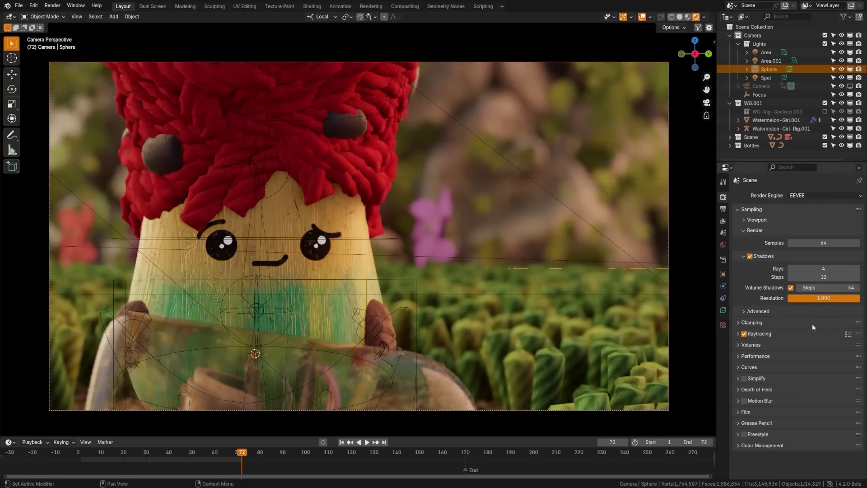
Collapse the Advanced, Shadows and Render sampling subpanels and expand Depth of Field.
{"action": "left_click", "coordinate": [759, 311]}
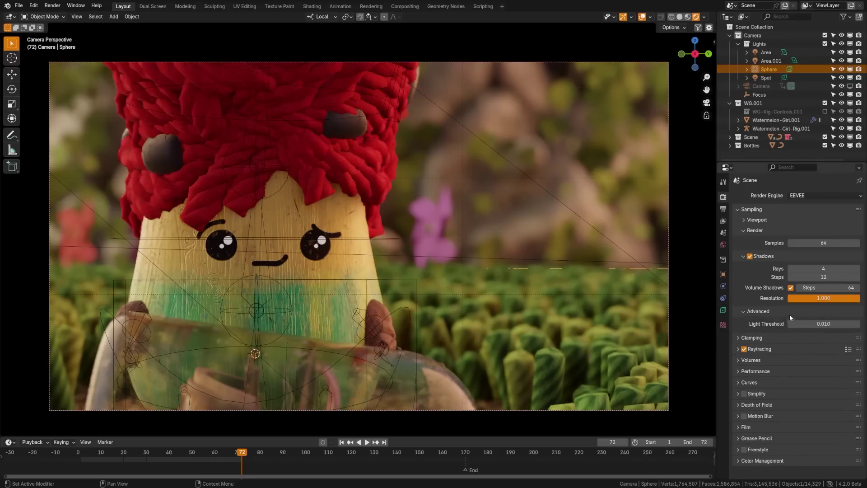
{"action": "left_click_drag", "start_coordinate": [790, 312], "coordinate": [743, 223]}
{"action": "left_click", "coordinate": [757, 330], "text": "ctrl"}
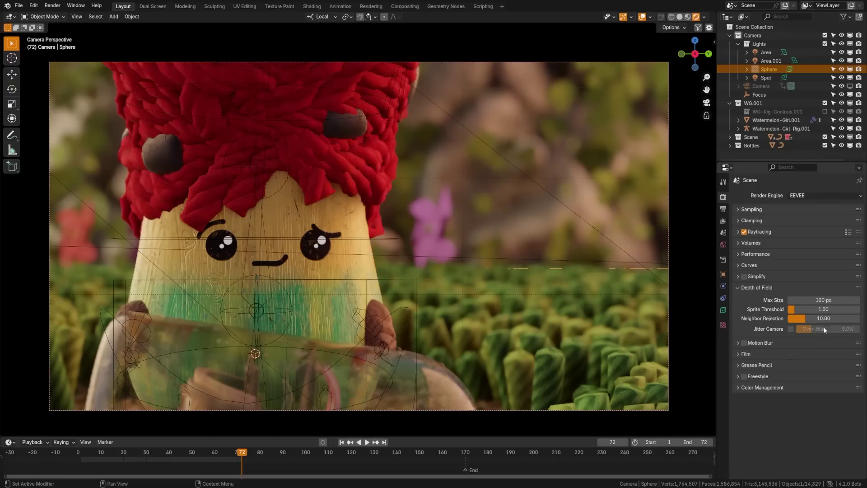
Tick Jitter Camera under Render Properties > Depth of Field.
{"action": "left_click", "coordinate": [792, 330]}
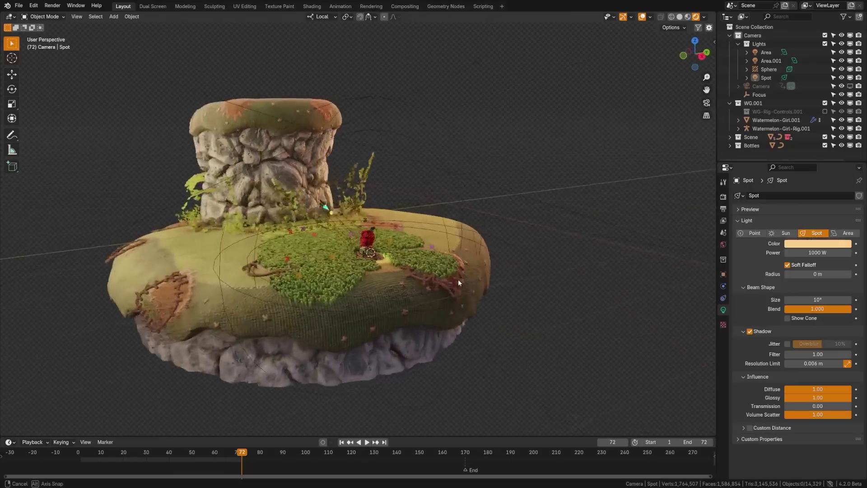
Select the Spot light, view through the camera, and enable its shadow jitter.
{"action": "middle_click_drag", "start_coordinate": [457, 279], "coordinate": [395, 243]}
{"action": "scroll", "coordinate": [383, 237], "scroll_direction": "up", "scroll_amount": 4}
{"action": "left_click", "coordinate": [354, 178]}
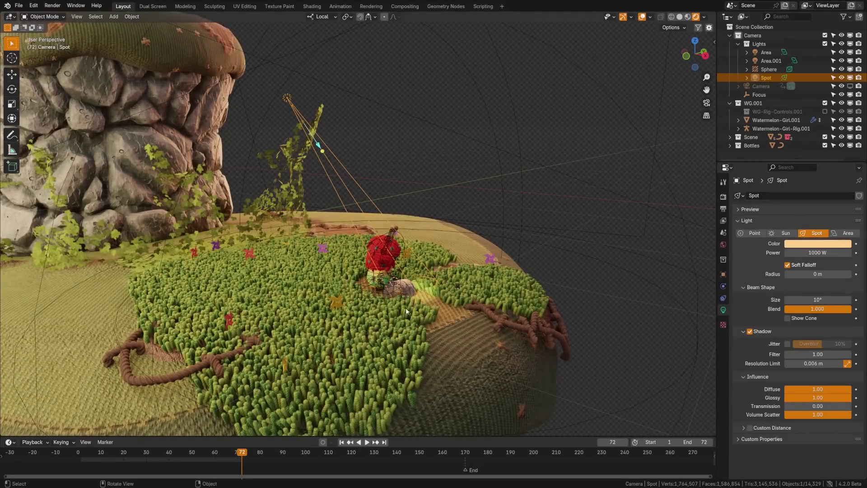
{"action": "key", "text": "KP_0"}
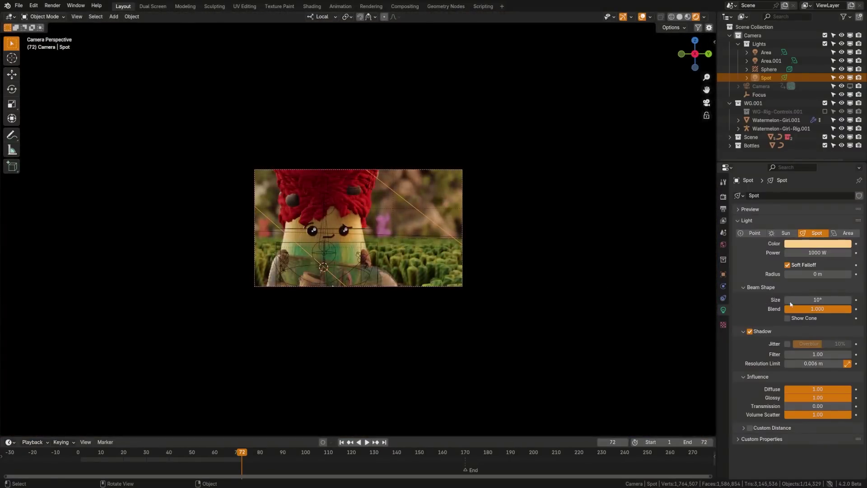
{"action": "scroll", "coordinate": [395, 255], "scroll_direction": "up", "scroll_amount": 3}
{"action": "scroll", "coordinate": [395, 257], "scroll_direction": "up", "scroll_amount": 2}
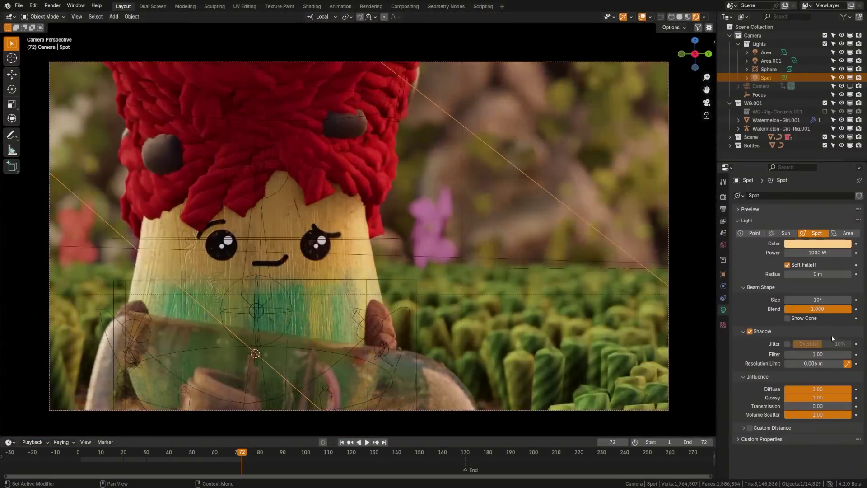
{"action": "left_click", "coordinate": [787, 344]}
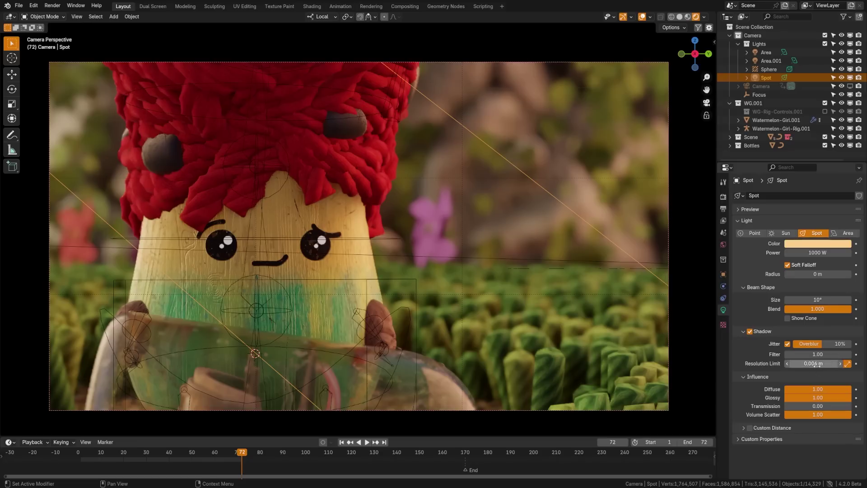
Set the Spot light's Resolution Limit to 0.001 m and Transmission influence to 1.00.
{"action": "left_click", "coordinate": [821, 364]}
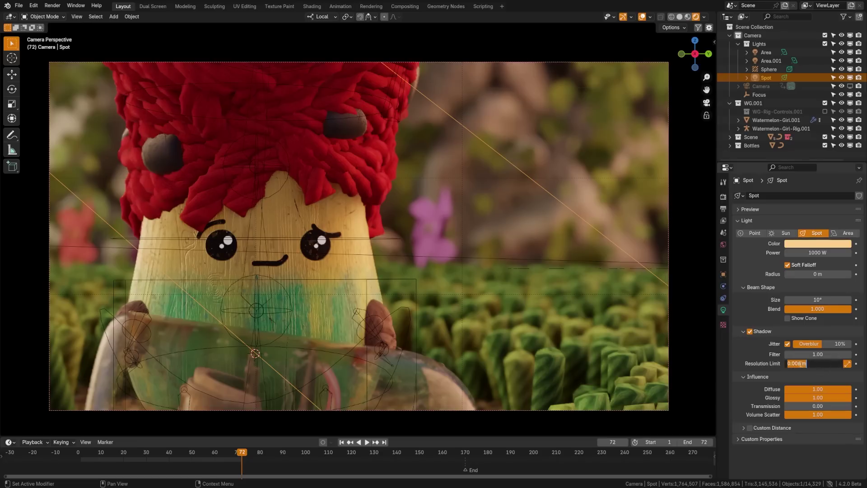
{"action": "left_click", "coordinate": [800, 363]}
{"action": "key", "text": "BackSpace"}
{"action": "type", "text": "1"}
{"action": "key", "text": "Return"}
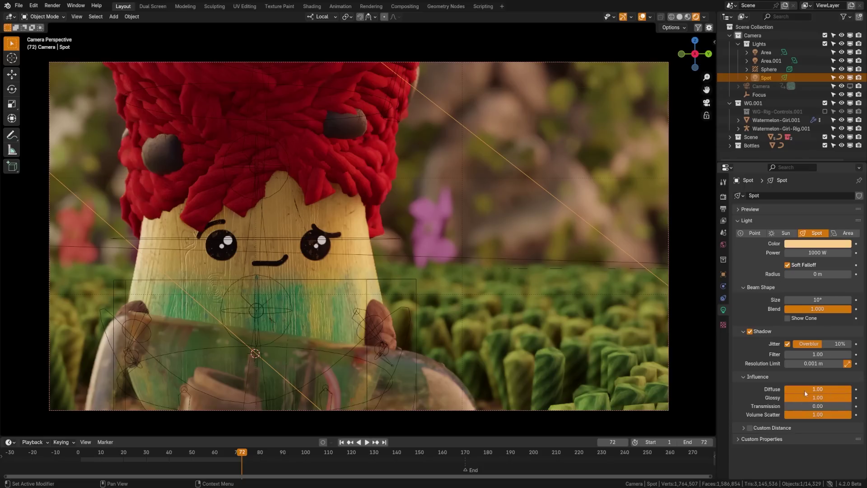
{"action": "left_click_drag", "start_coordinate": [809, 406], "coordinate": [833, 401]}
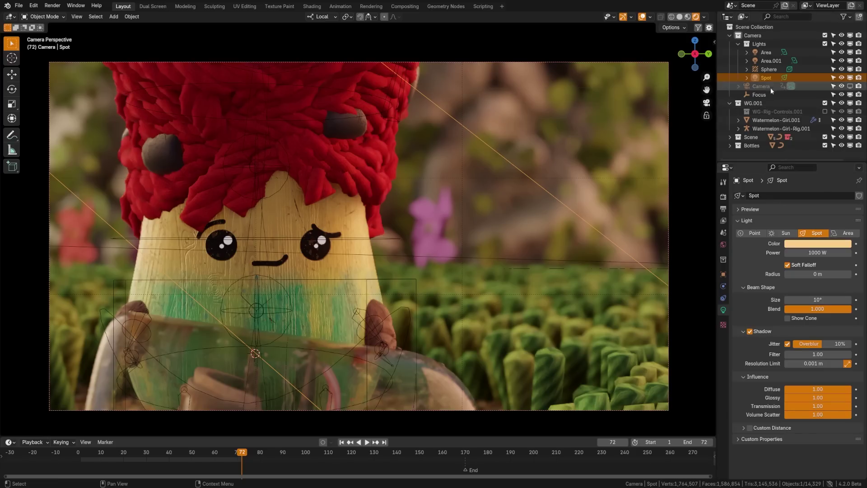
Add a Volume light probe to the scene around the island.
{"action": "left_click", "coordinate": [764, 70]}
{"action": "scroll", "coordinate": [516, 245], "scroll_direction": "down", "scroll_amount": 5}
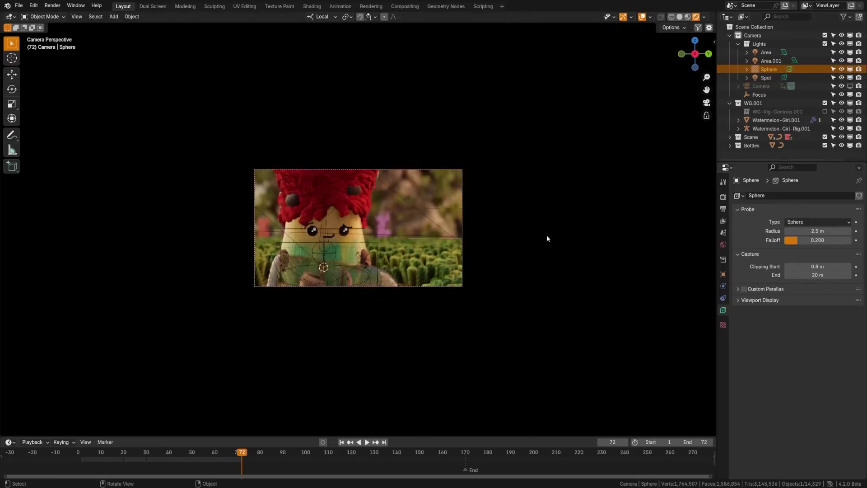
{"action": "middle_click_drag", "start_coordinate": [547, 234], "coordinate": [455, 264]}
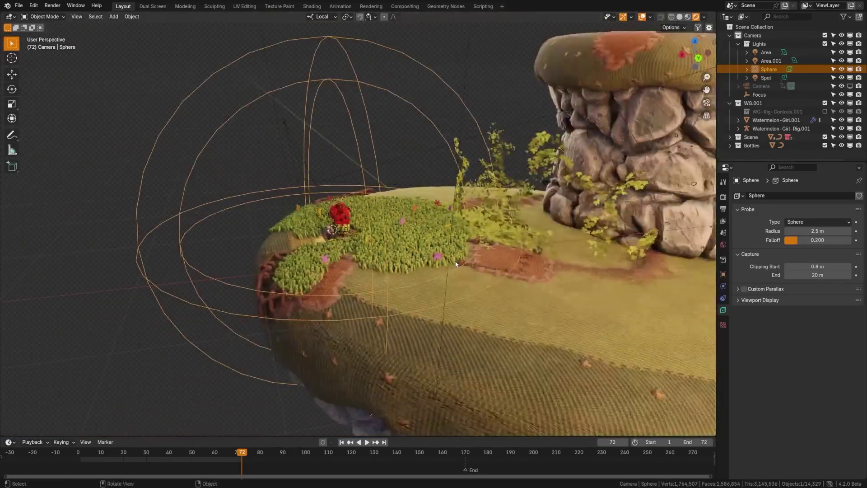
{"action": "key", "text": "shift+a"}
{"action": "mouse_move", "coordinate": [447, 382]}
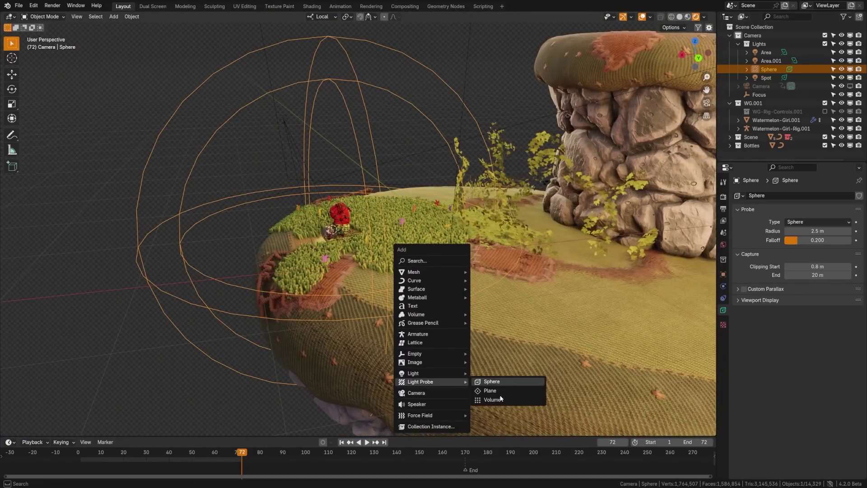
{"action": "left_click", "coordinate": [500, 399]}
Show the Volume probe's bake settings: 4×4×4 resolution and 2048 samples.
{"action": "middle_click_drag", "start_coordinate": [367, 320], "coordinate": [307, 217]}
{"action": "left_click", "coordinate": [723, 196]}
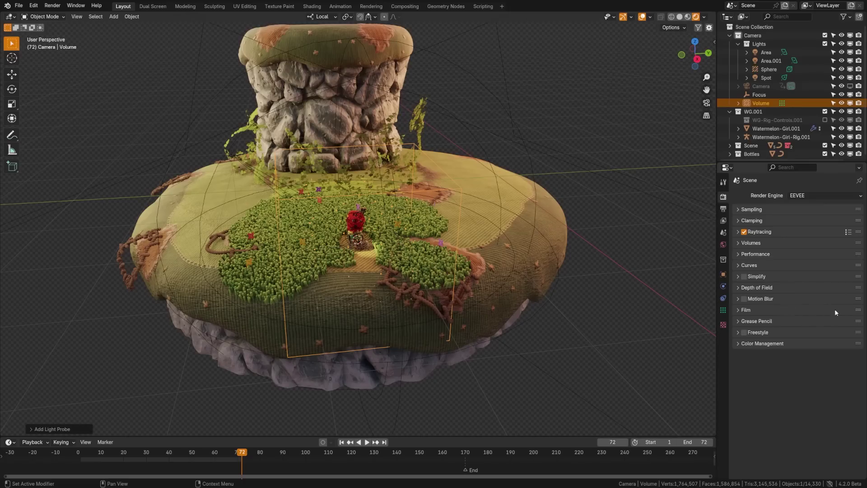
{"action": "left_click", "coordinate": [723, 310]}
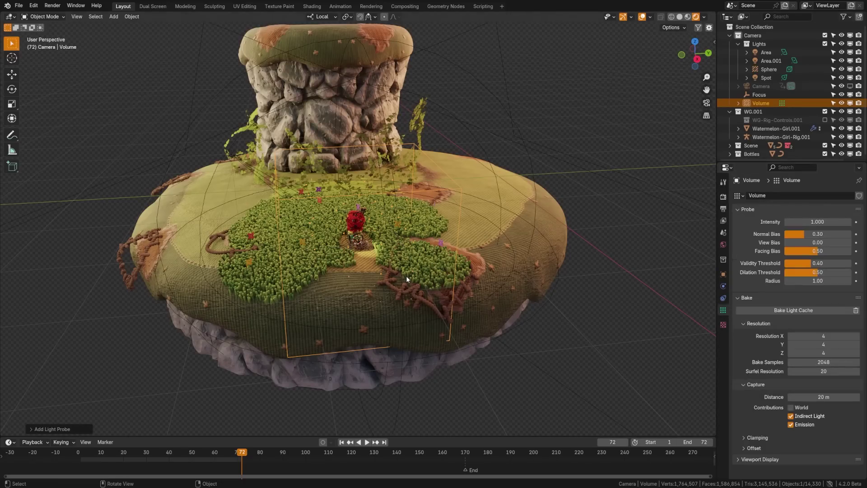
{"action": "scroll", "coordinate": [405, 276], "scroll_direction": "up", "scroll_amount": 3}
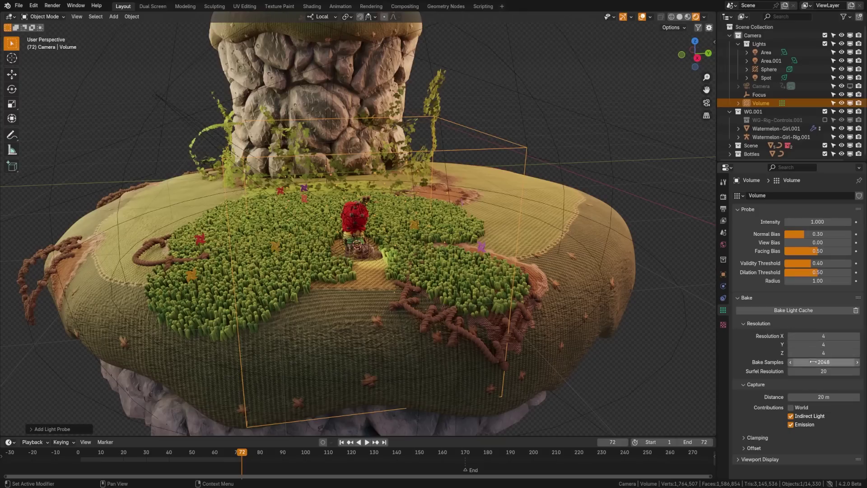
Expand the scene's Raytracing render settings and view the scene through the camera.
{"action": "left_click", "coordinate": [723, 197]}
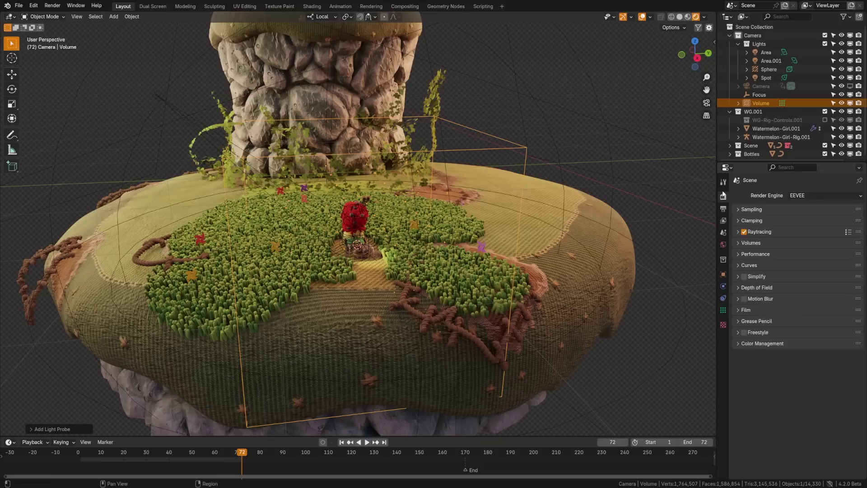
{"action": "left_click", "coordinate": [738, 231]}
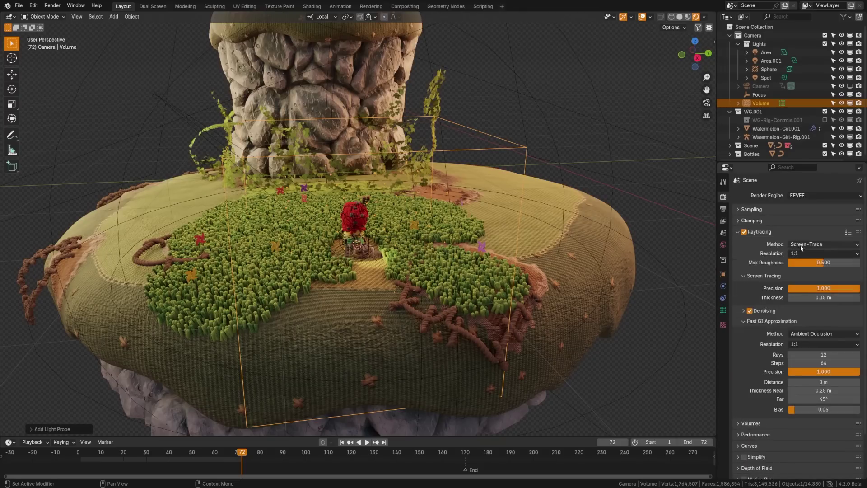
{"action": "key", "text": "KP_0"}
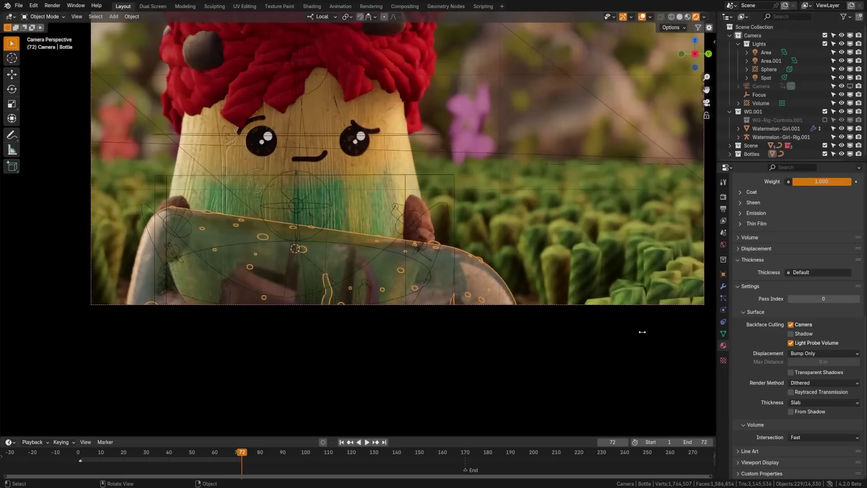
{"action": "scroll", "coordinate": [769, 291], "scroll_direction": "up", "scroll_amount": 10}
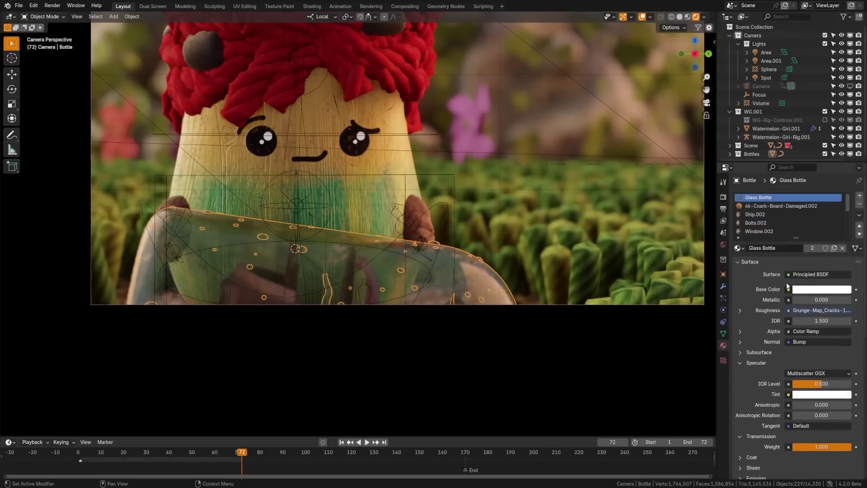
{"action": "scroll", "coordinate": [760, 355], "scroll_direction": "down", "scroll_amount": 5}
{"action": "scroll", "coordinate": [759, 355], "scroll_direction": "down", "scroll_amount": 8}
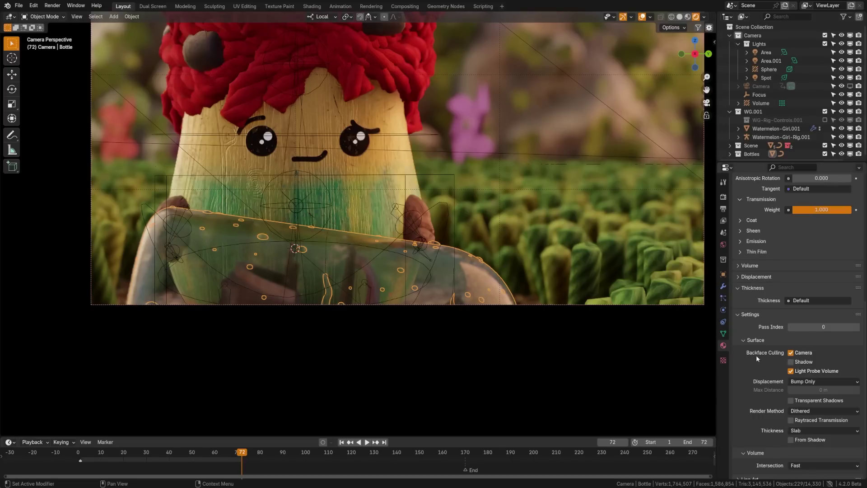
{"action": "middle_click_drag", "start_coordinate": [334, 282], "coordinate": [244, 256]}
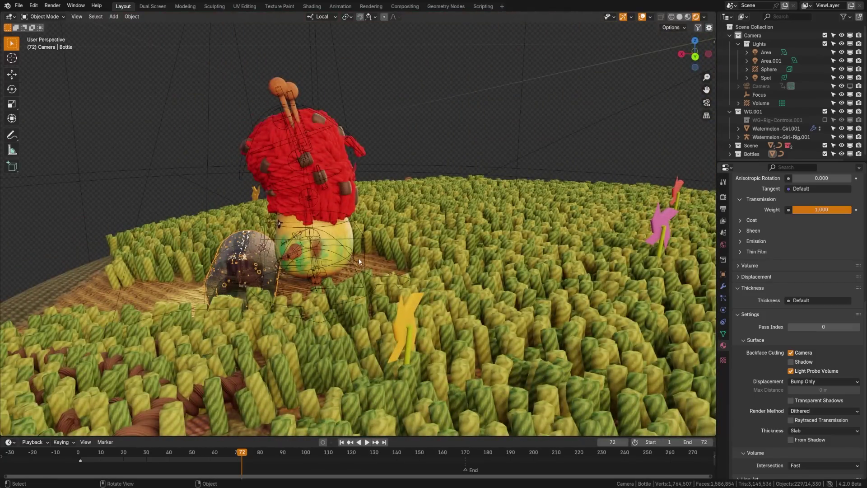
{"action": "key", "text": "KP_0"}
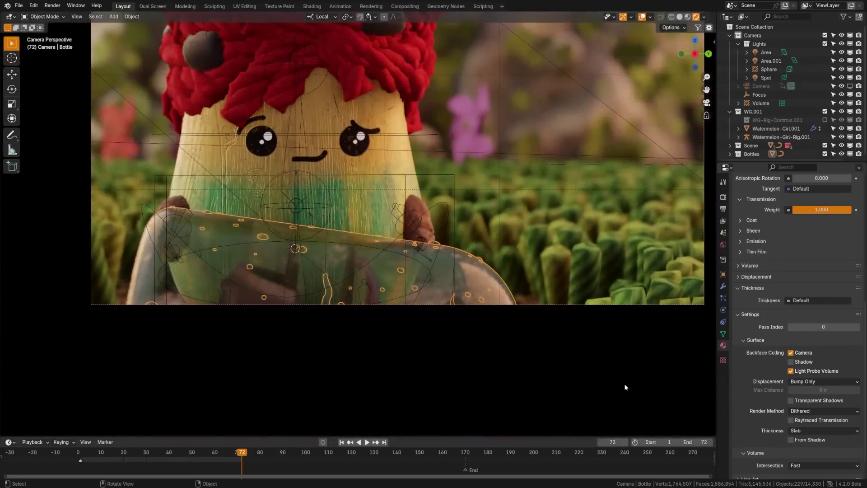
{"action": "left_click", "coordinate": [790, 353]}
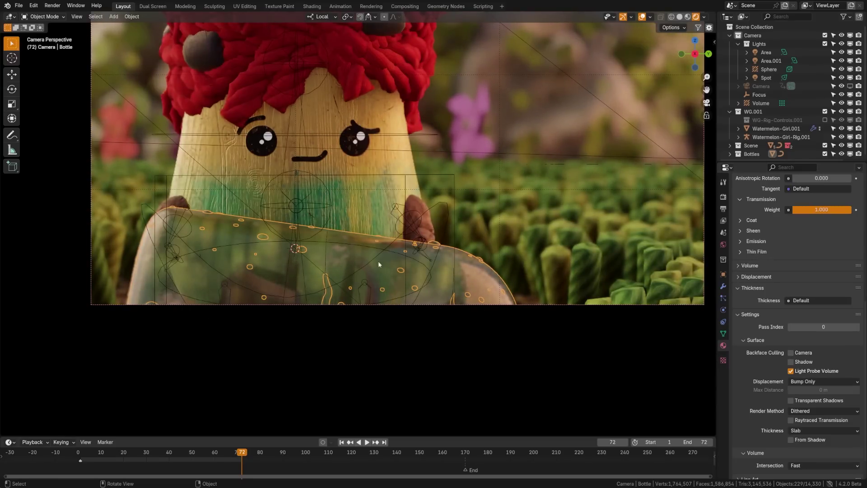
{"action": "left_click", "coordinate": [791, 352]}
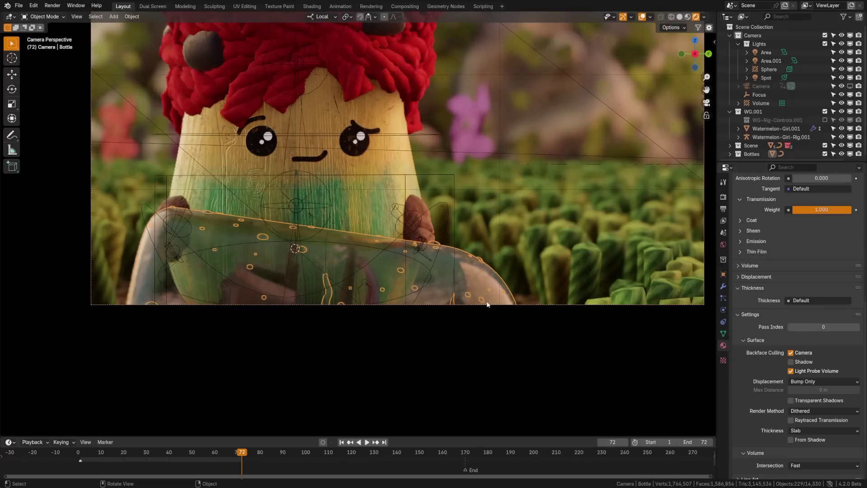
{"action": "left_click", "coordinate": [793, 364]}
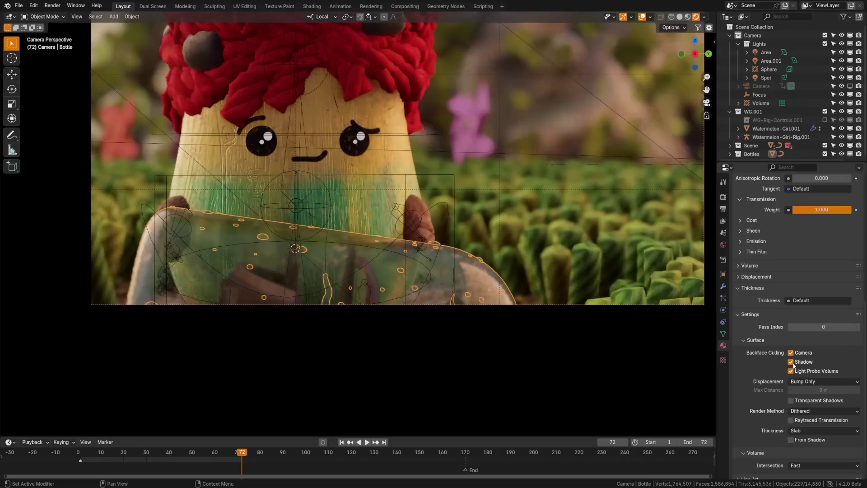
{"action": "left_click", "coordinate": [793, 363]}
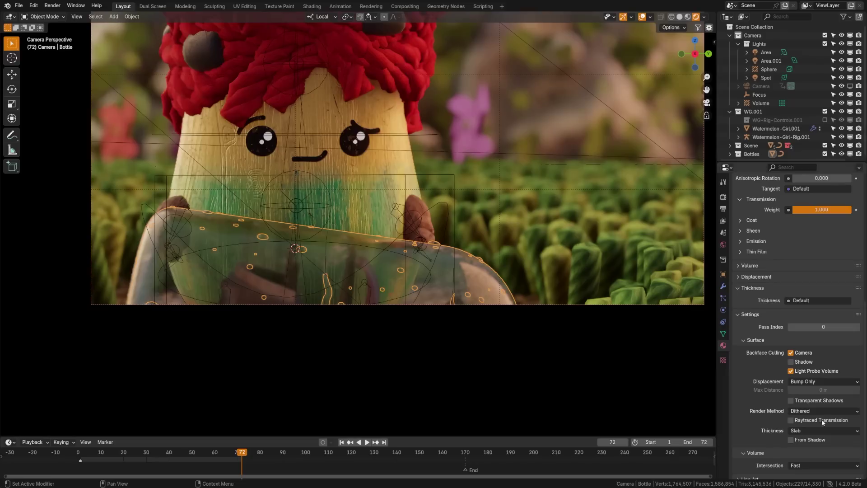
{"action": "left_click", "coordinate": [820, 383]}
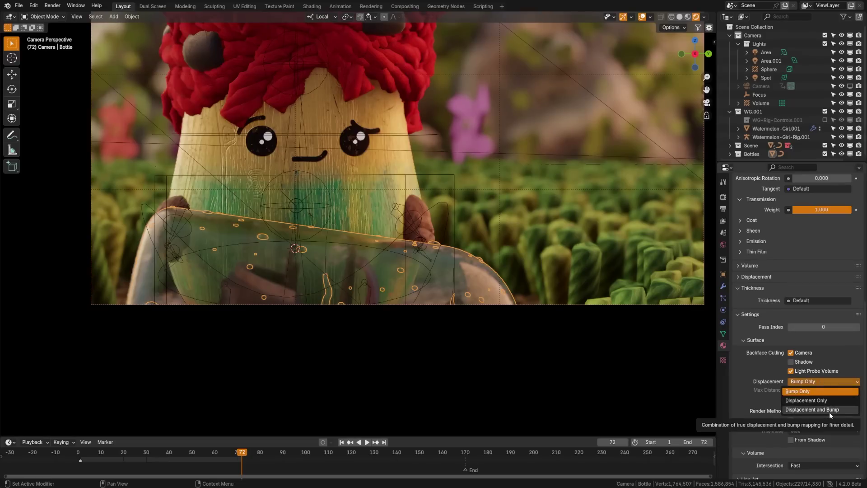
{"action": "key", "text": "Escape"}
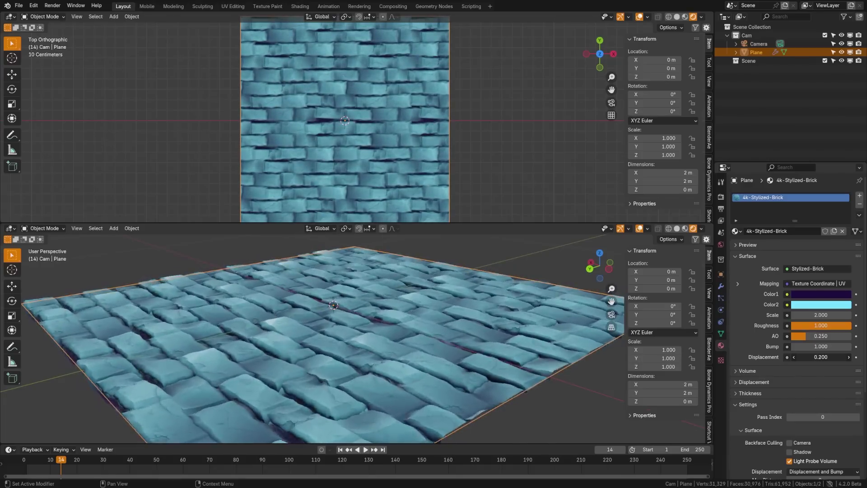
{"action": "mouse_move", "coordinate": [821, 357]}
{"action": "left_mouse_down"}
{"action": "mouse_move", "coordinate": [846, 356]}
{"action": "mouse_move", "coordinate": [825, 357]}
{"action": "left_mouse_up"}
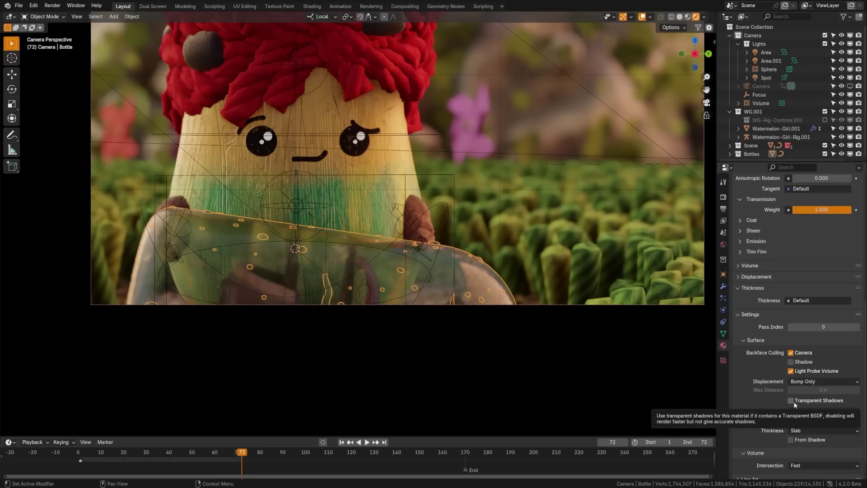
Enable Transparent Shadows on the Bottle material.
{"action": "left_click", "coordinate": [793, 402]}
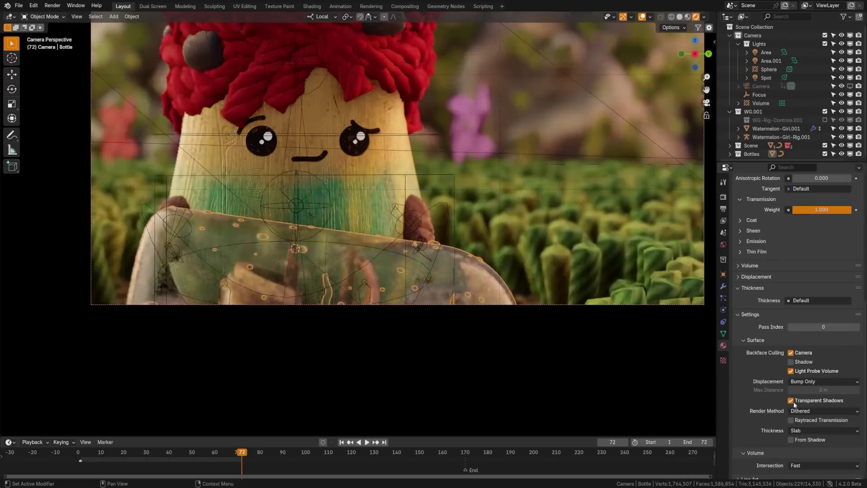
{"action": "scroll", "coordinate": [288, 287], "scroll_direction": "up", "scroll_amount": 4}
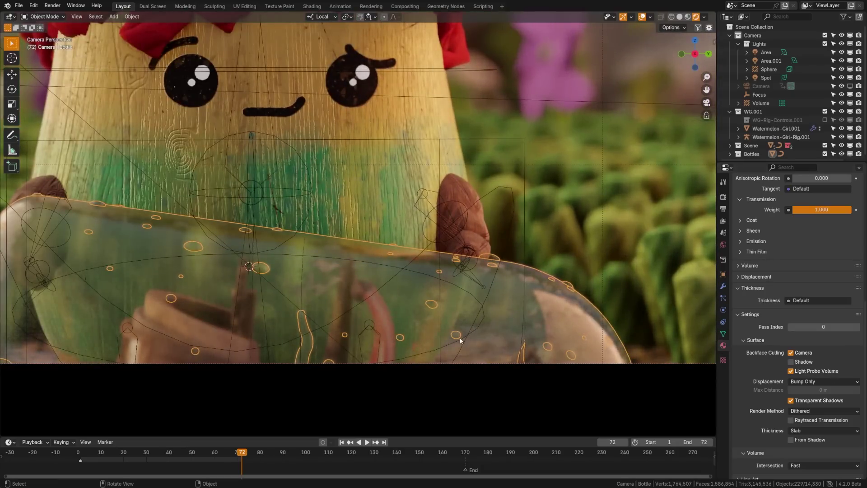
{"action": "scroll", "coordinate": [459, 337], "scroll_direction": "down", "scroll_amount": 1}
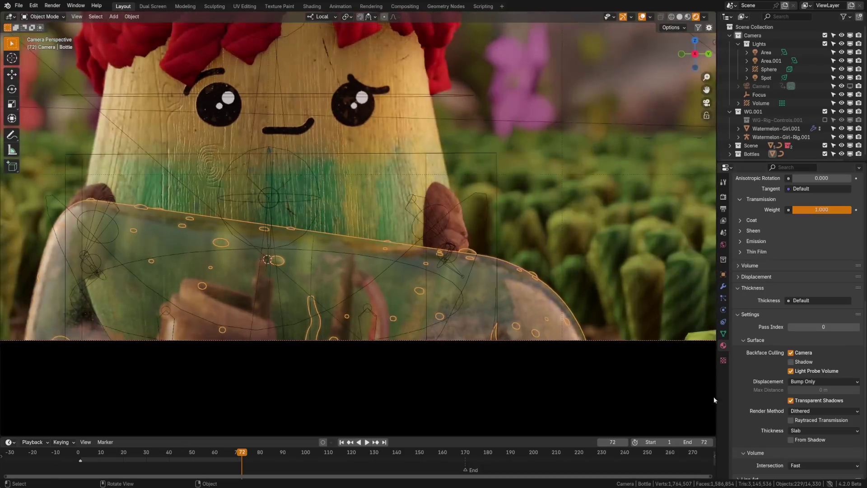
Keep the Bottle's render method on Dithered and enable Raytraced Transmission.
{"action": "left_click", "coordinate": [811, 410]}
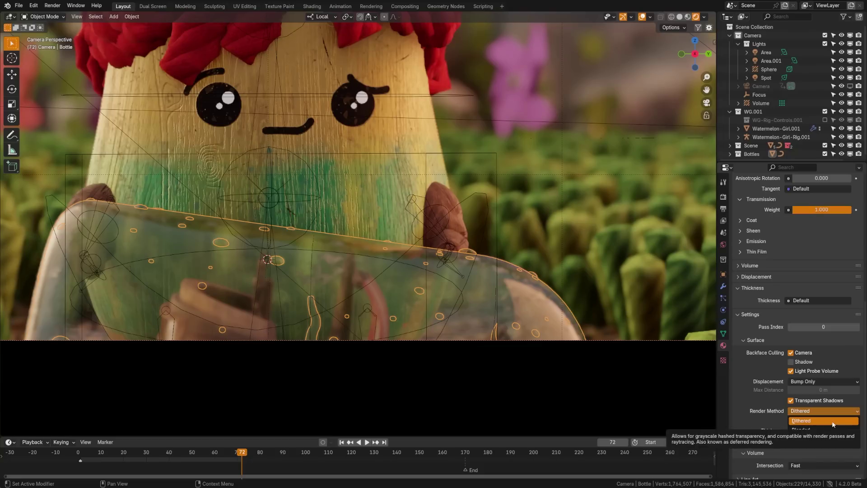
{"action": "left_click", "coordinate": [833, 422]}
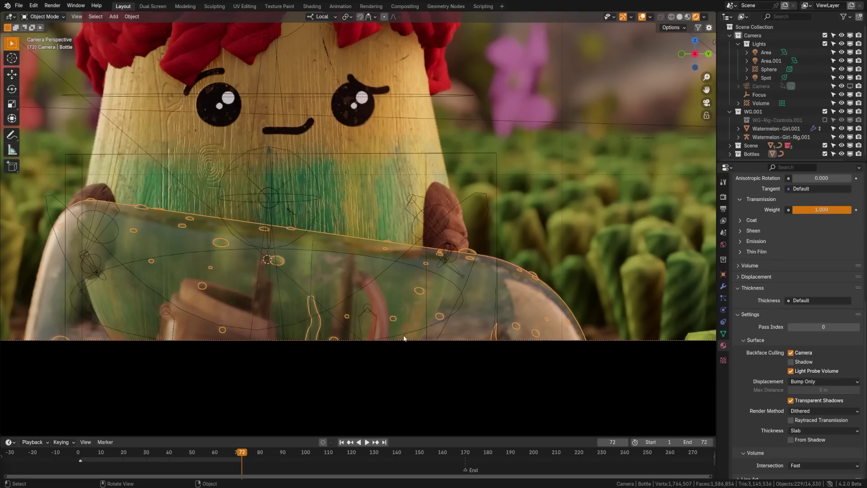
{"action": "left_click", "coordinate": [822, 411]}
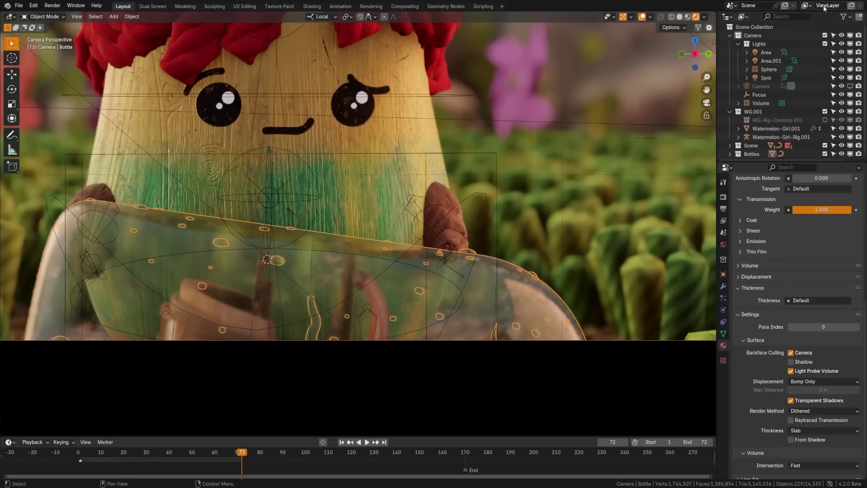
{"action": "left_click", "coordinate": [801, 411]}
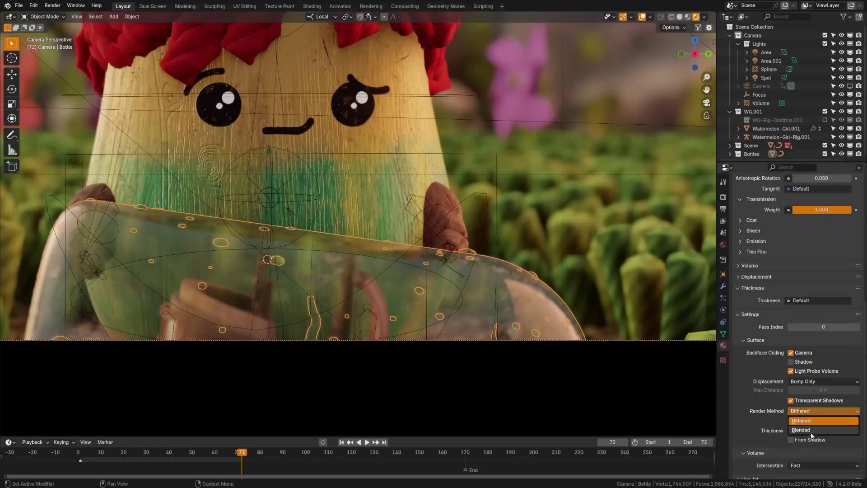
{"action": "left_click", "coordinate": [819, 409]}
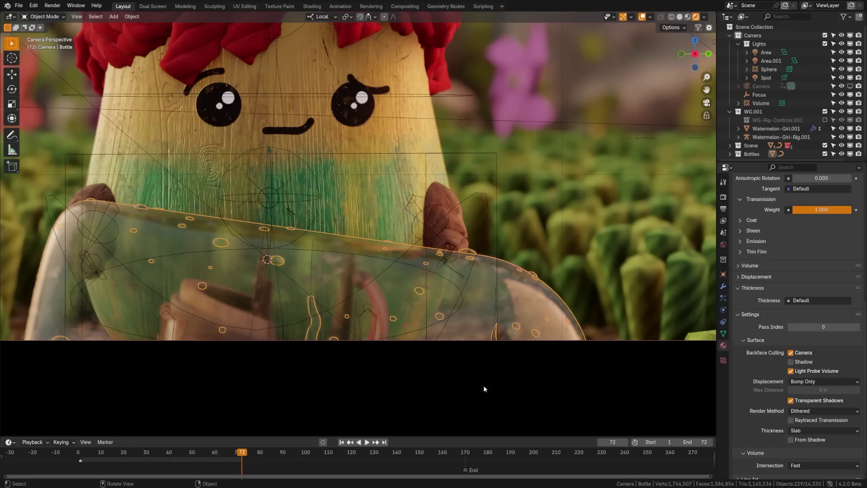
{"action": "left_click", "coordinate": [791, 420]}
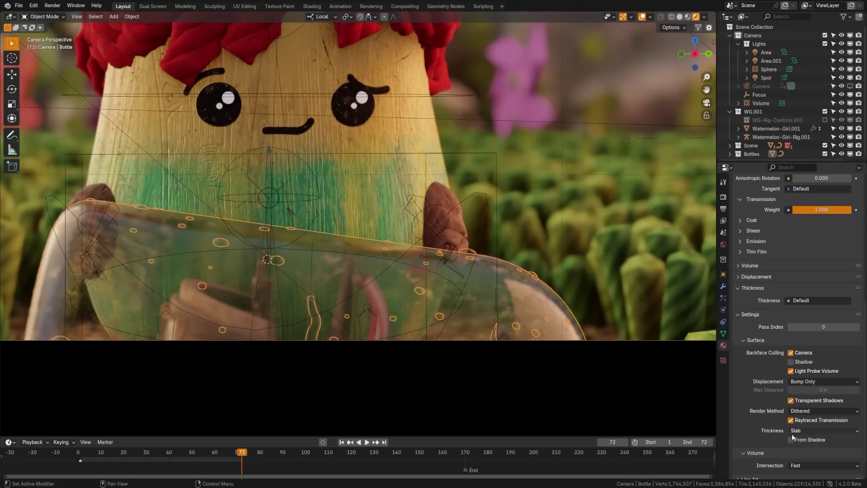
Set the Bottle's thickness to Sphere with From Shadow, keeping volume intersection Fast.
{"action": "left_click", "coordinate": [819, 431]}
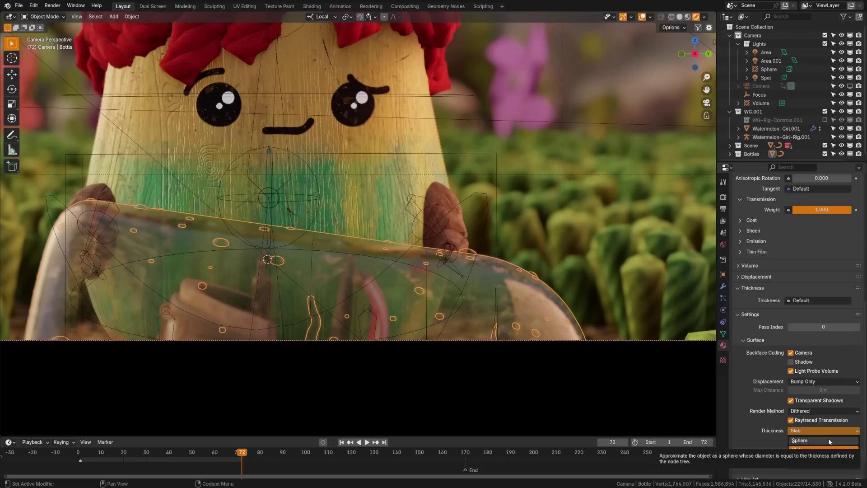
{"action": "left_click", "coordinate": [828, 438]}
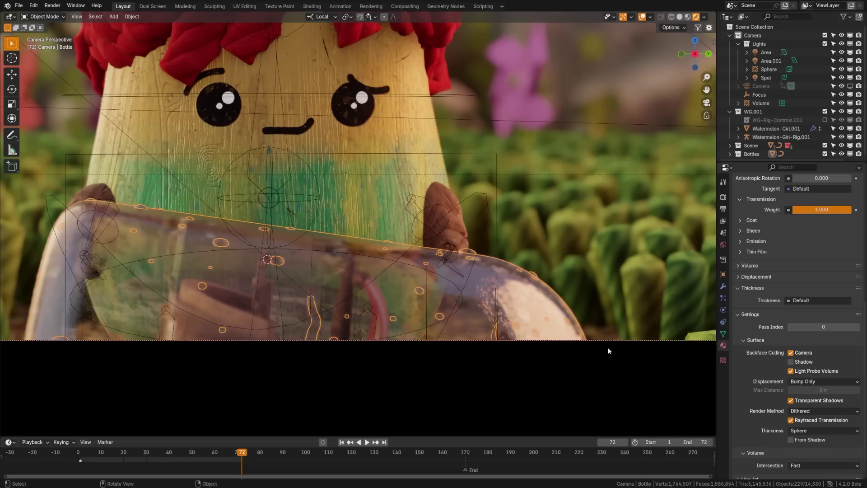
{"action": "left_click", "coordinate": [793, 442]}
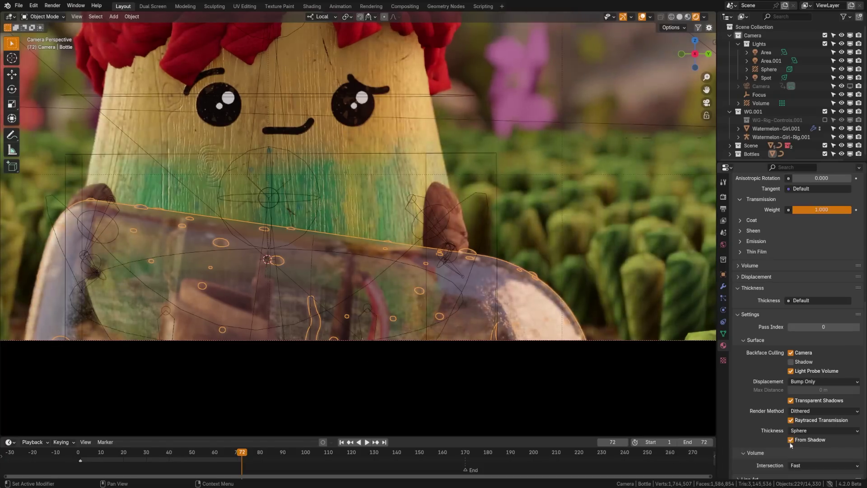
{"action": "scroll", "coordinate": [814, 422], "scroll_direction": "down", "scroll_amount": 2}
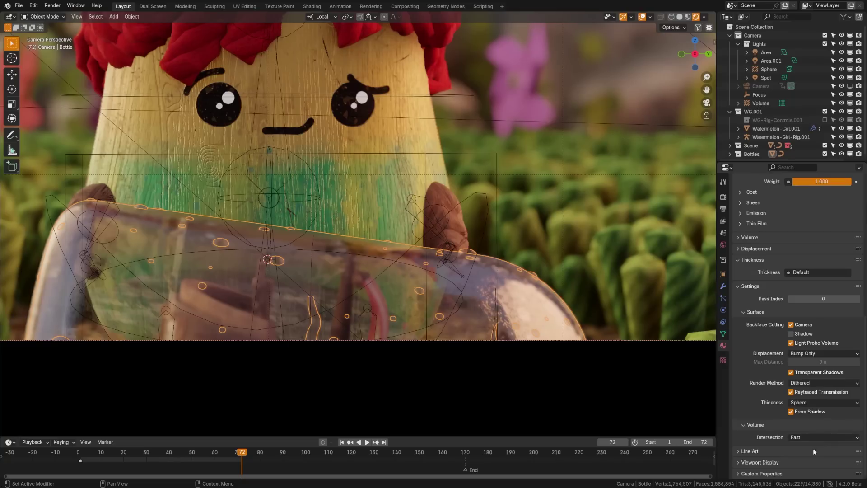
{"action": "left_click", "coordinate": [807, 440]}
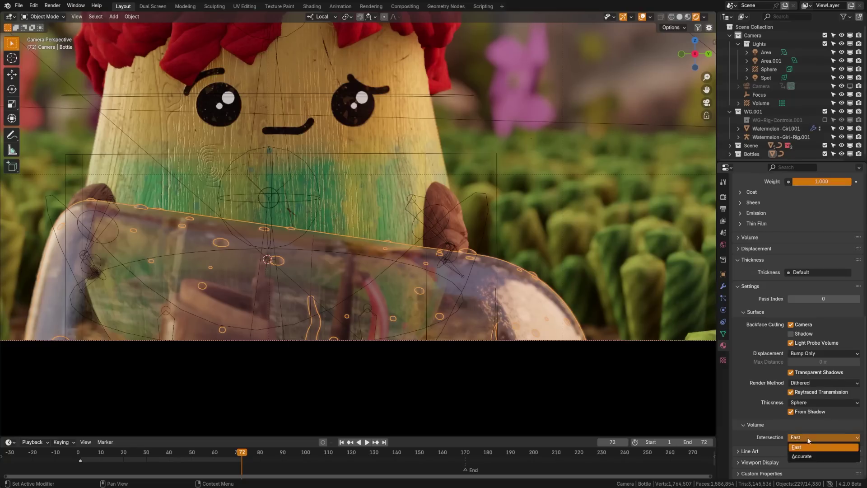